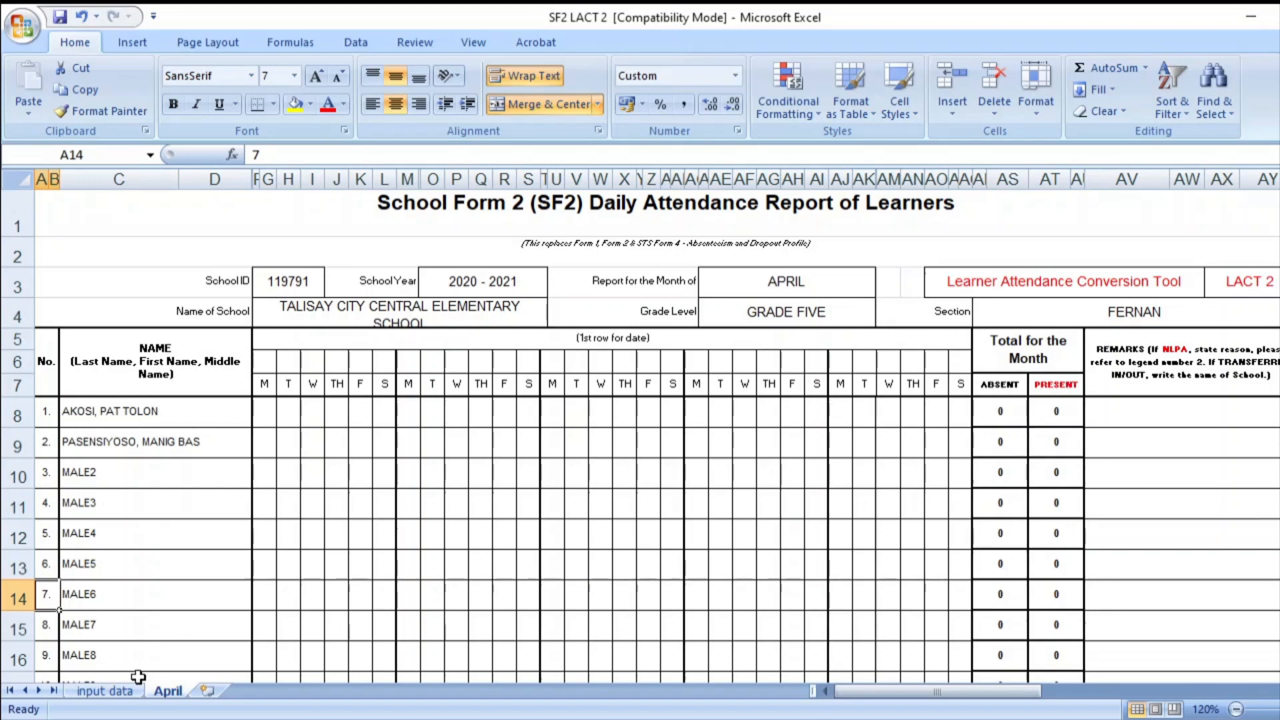
On the input data sheet, enter 24 as the first pupil's total equivalence in class attendance and fill it down to row 41.
left_click(104, 691)
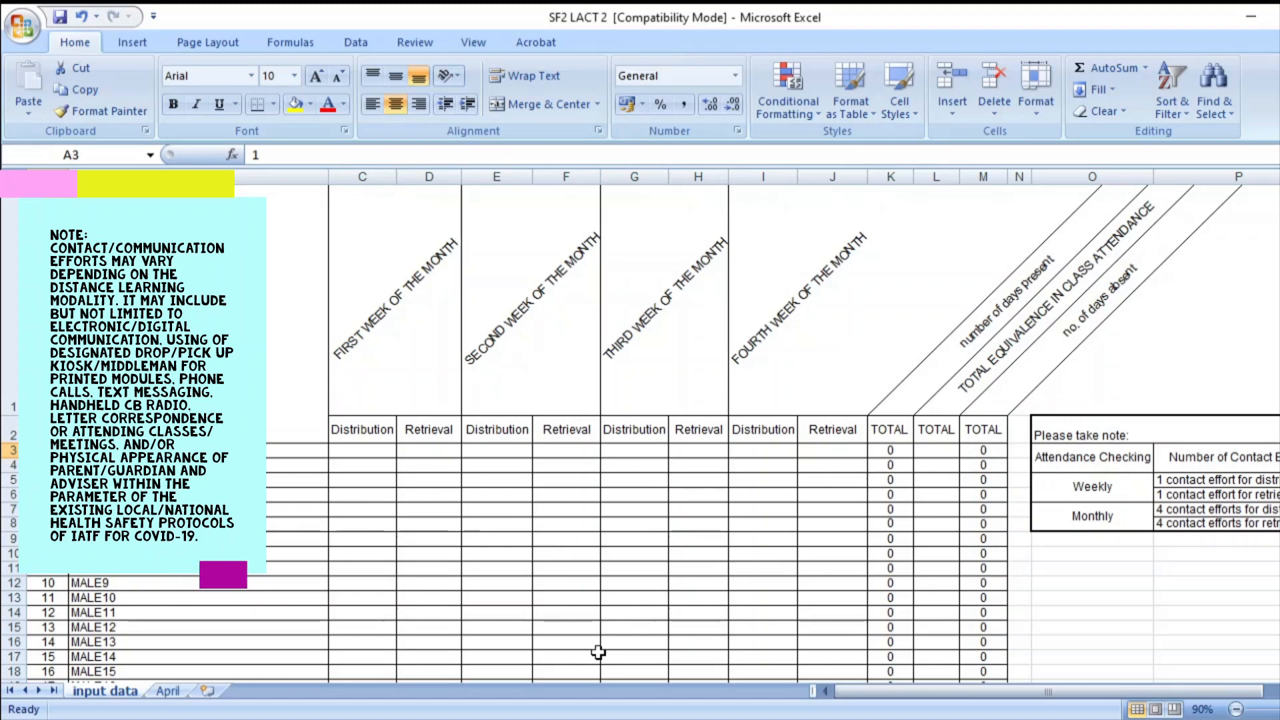
left_click(1259, 272)
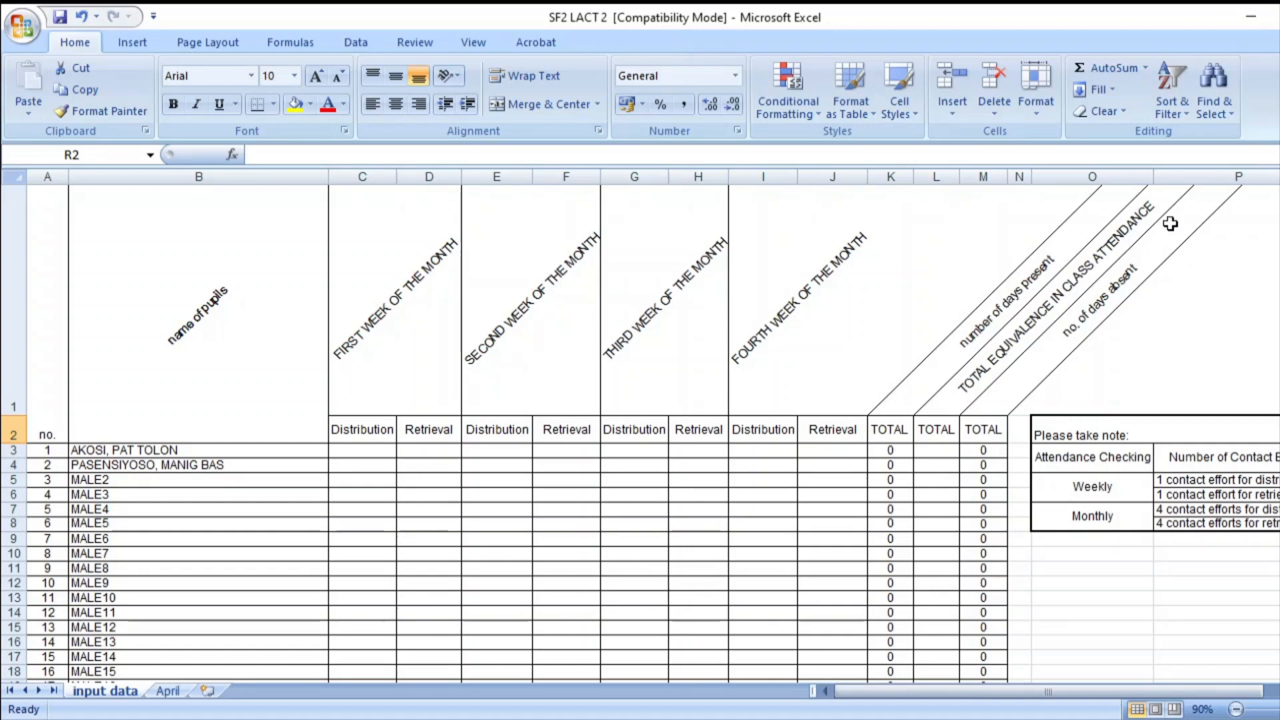
left_click(1204, 427)
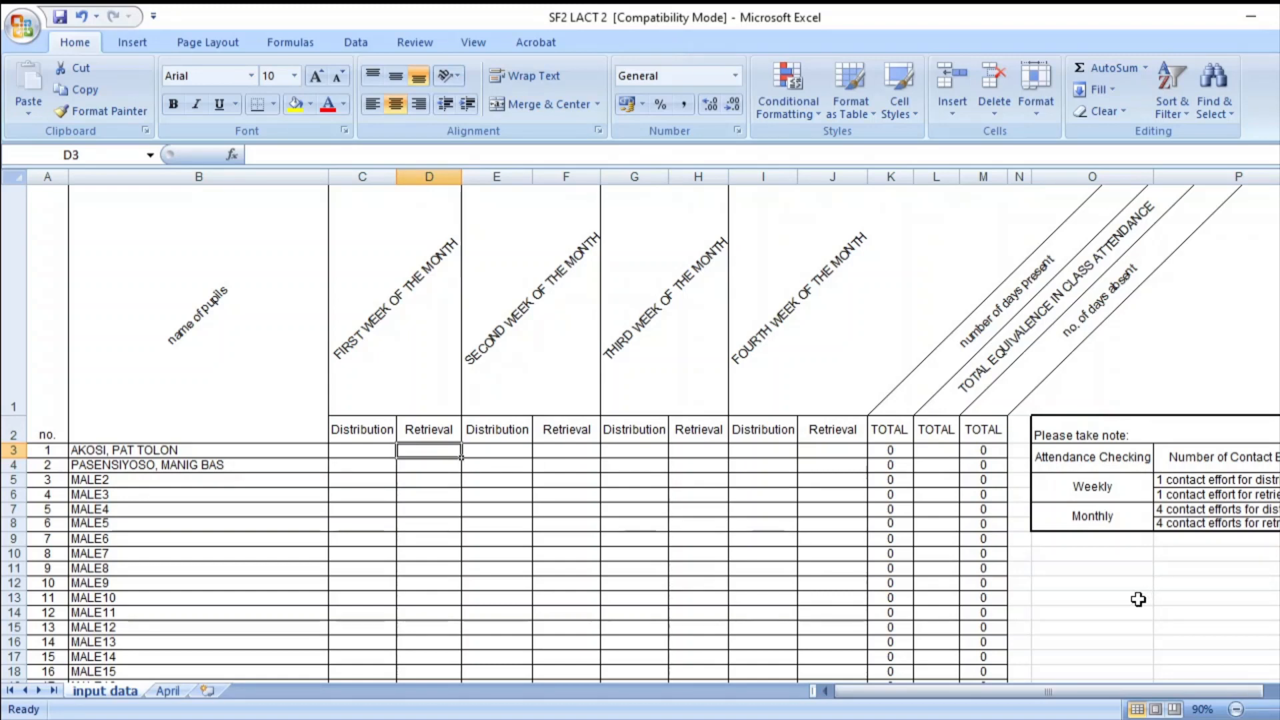
left_click(942, 452)
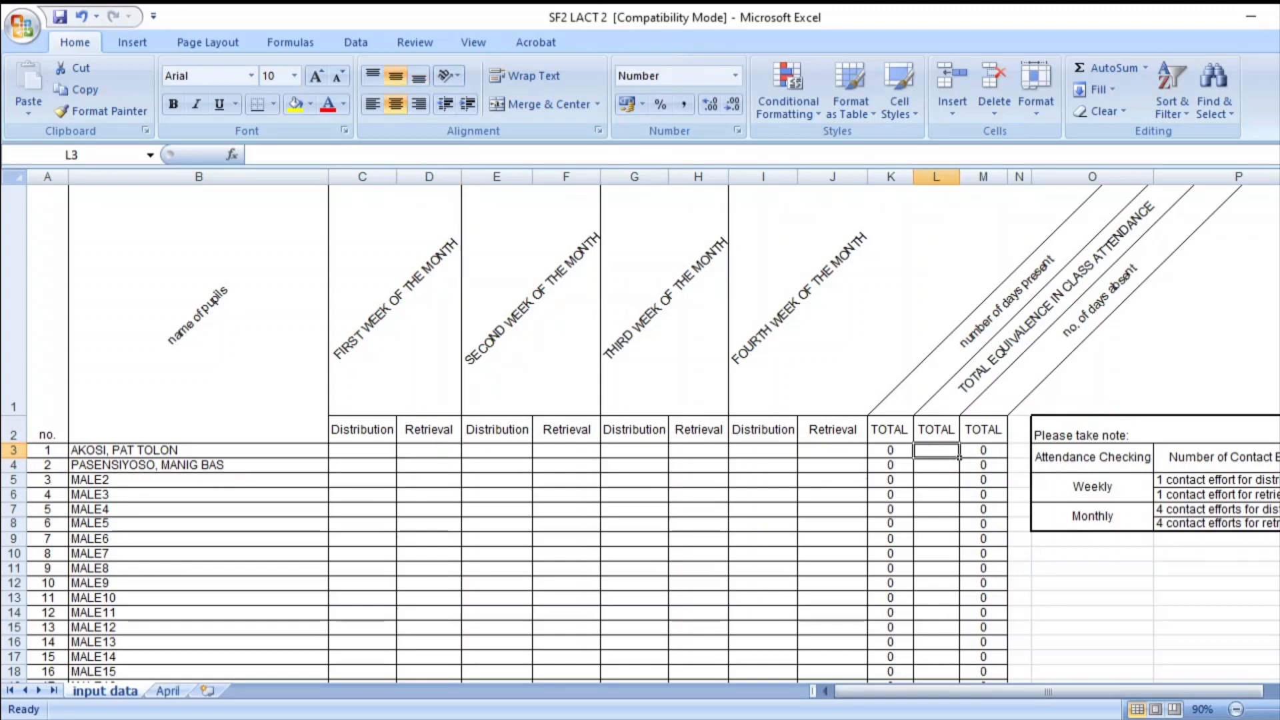
type("24")
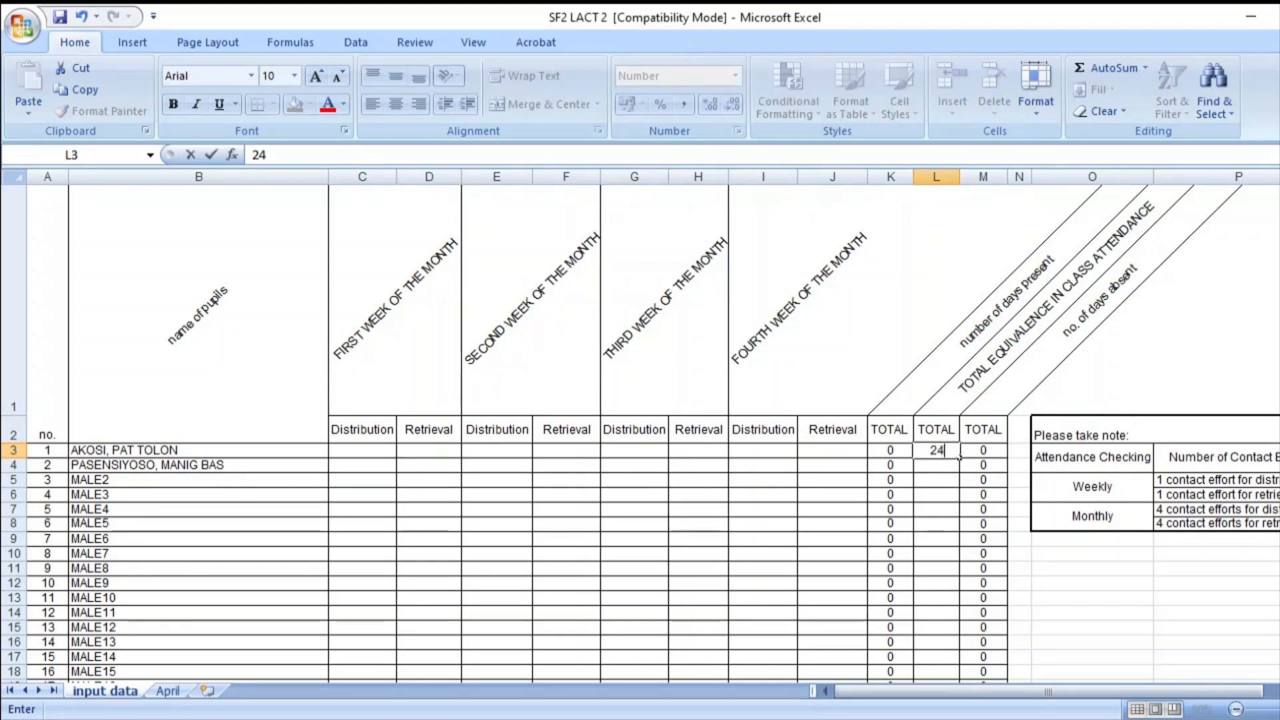
key("ctrl+Return")
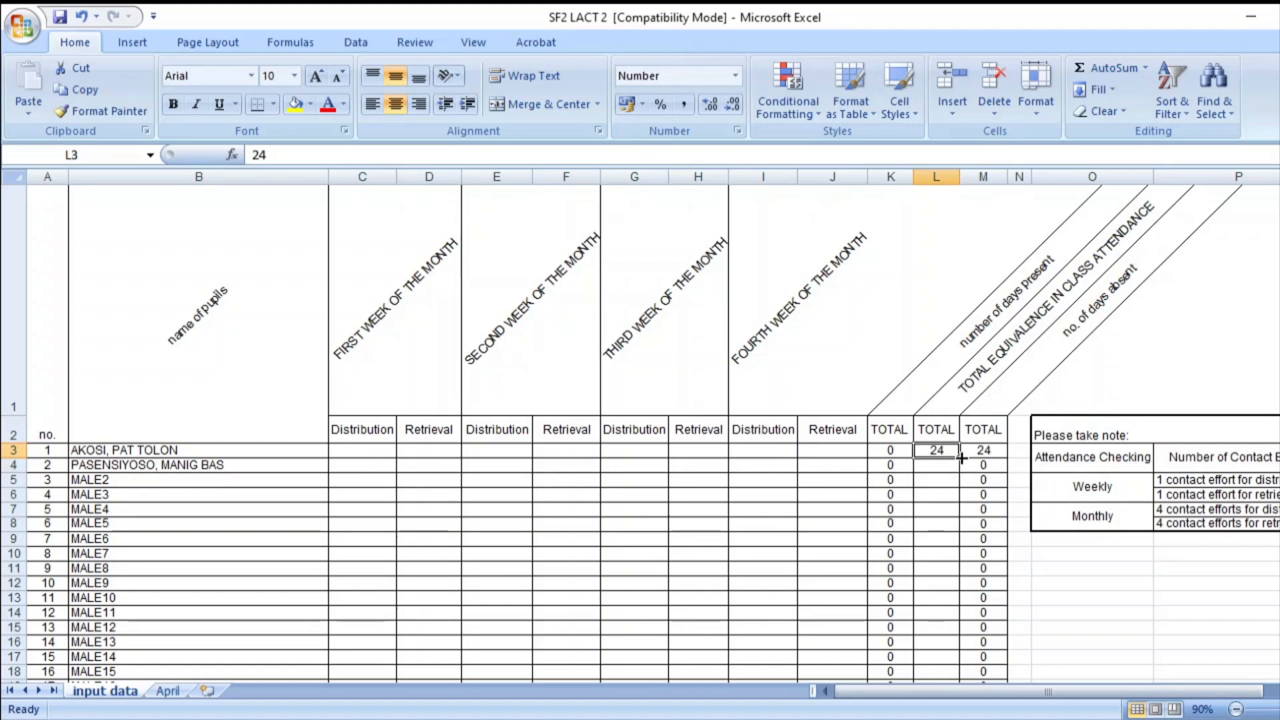
left_click_drag(961, 458, 957, 572)
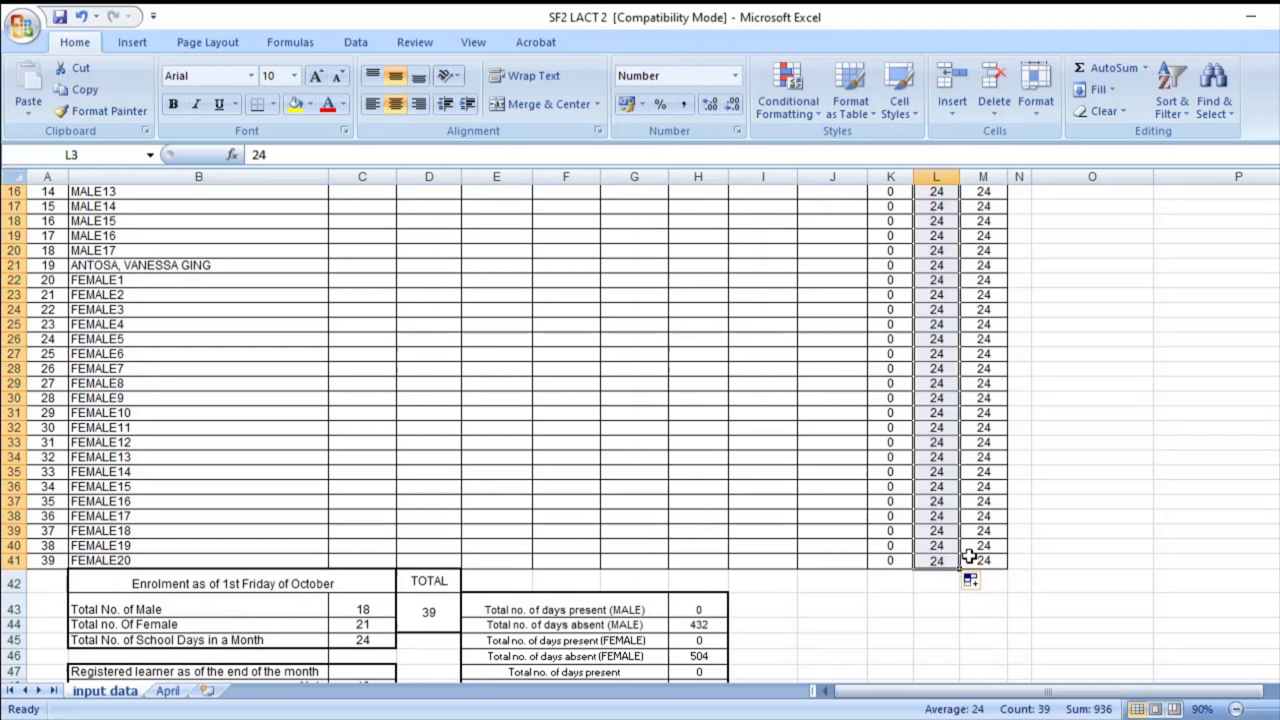
key("Up")
key("Up")
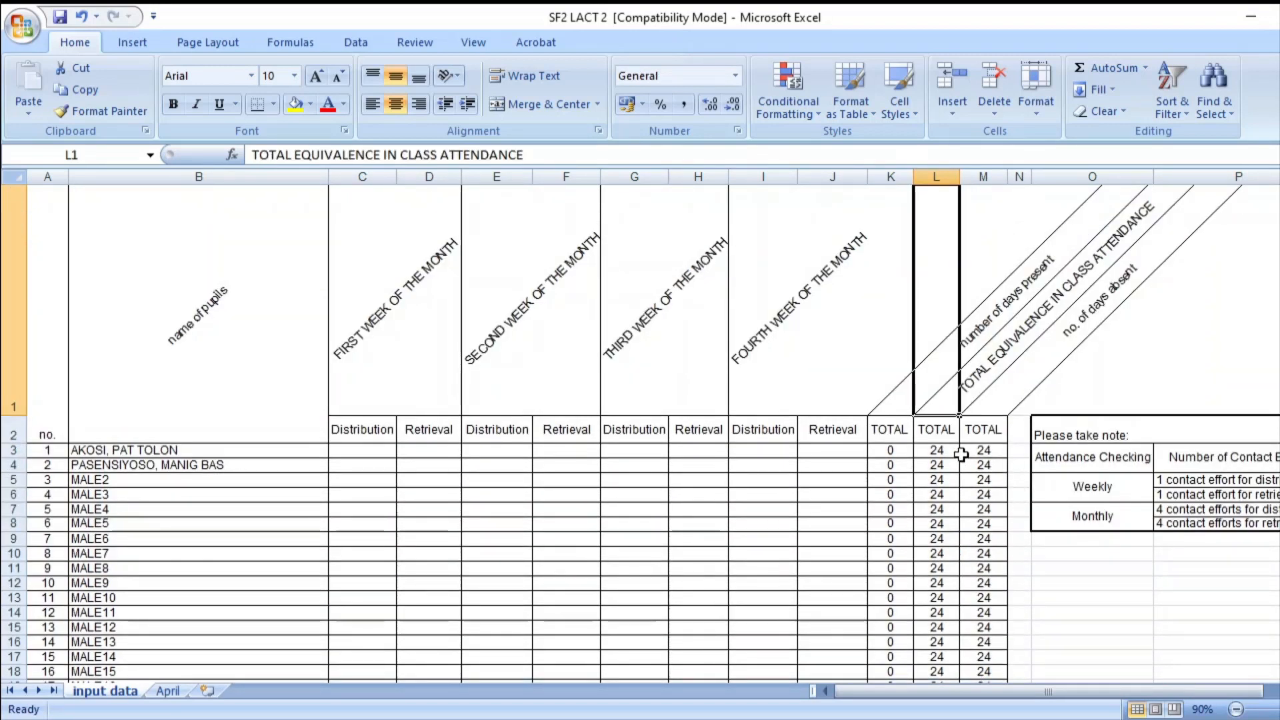
For the first pupil's first week, enter 3 for distribution and 0 for retrieval.
left_click(213, 449)
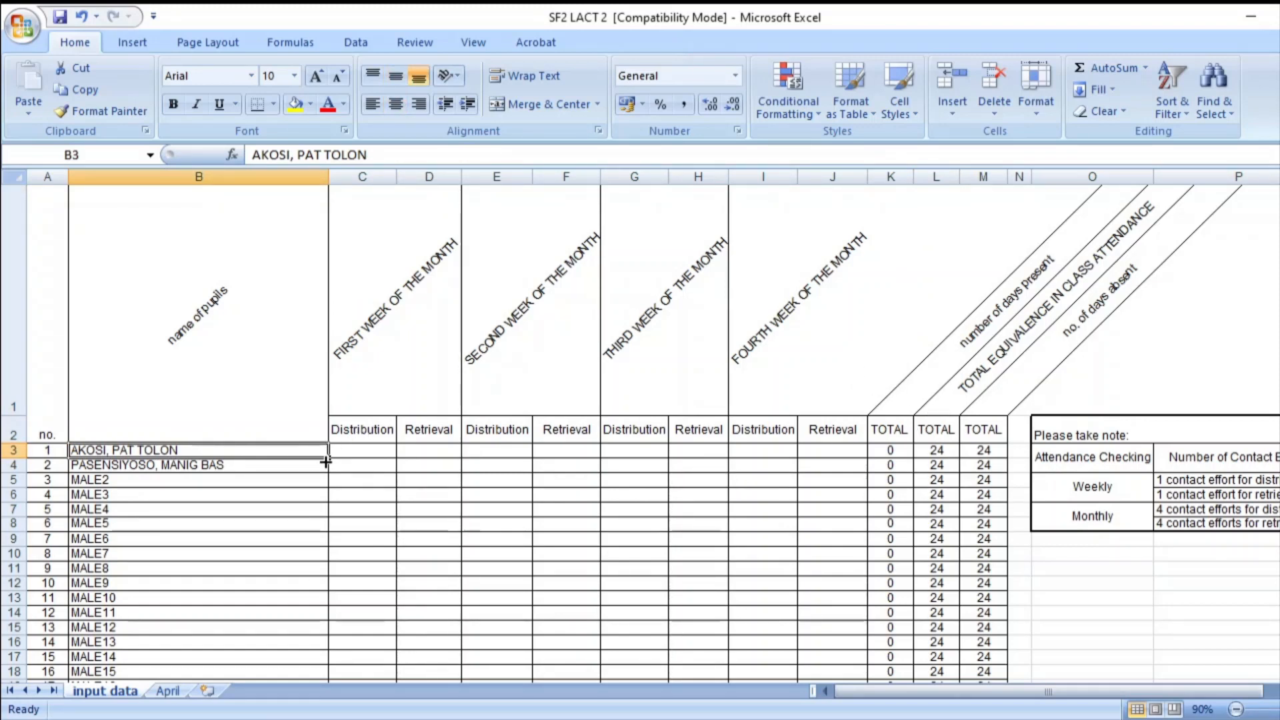
left_click(348, 452)
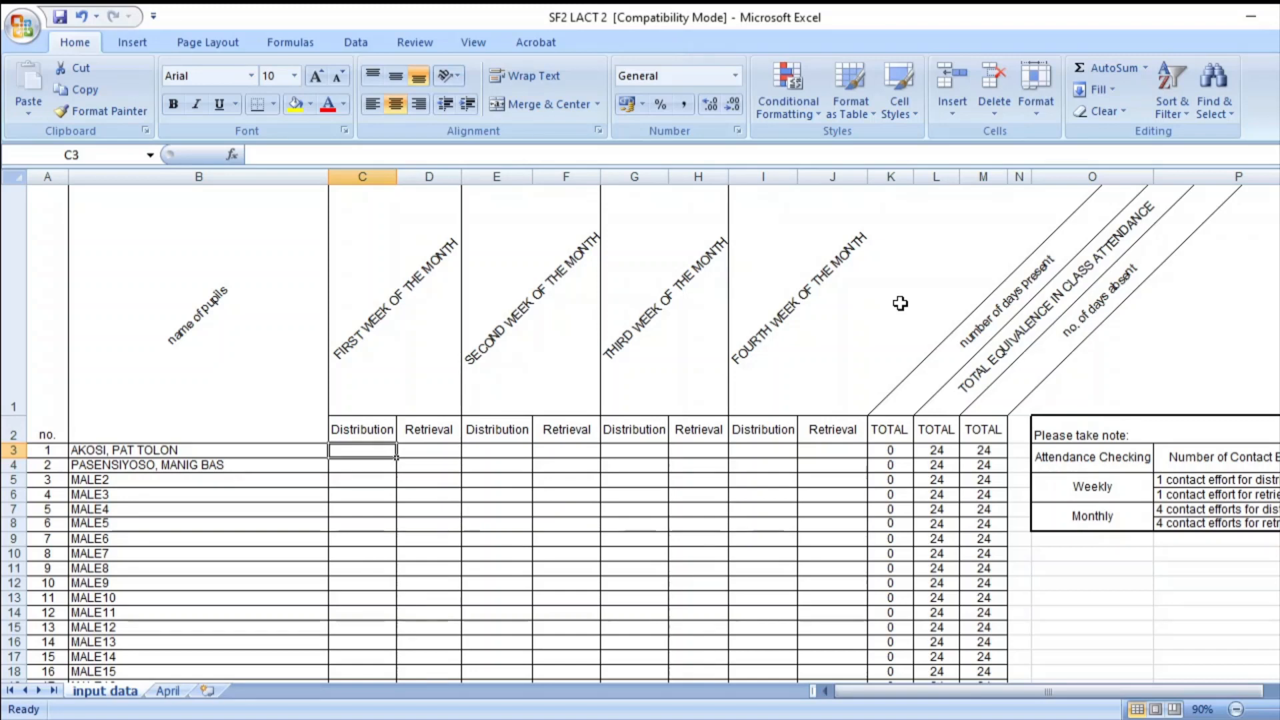
type("3")
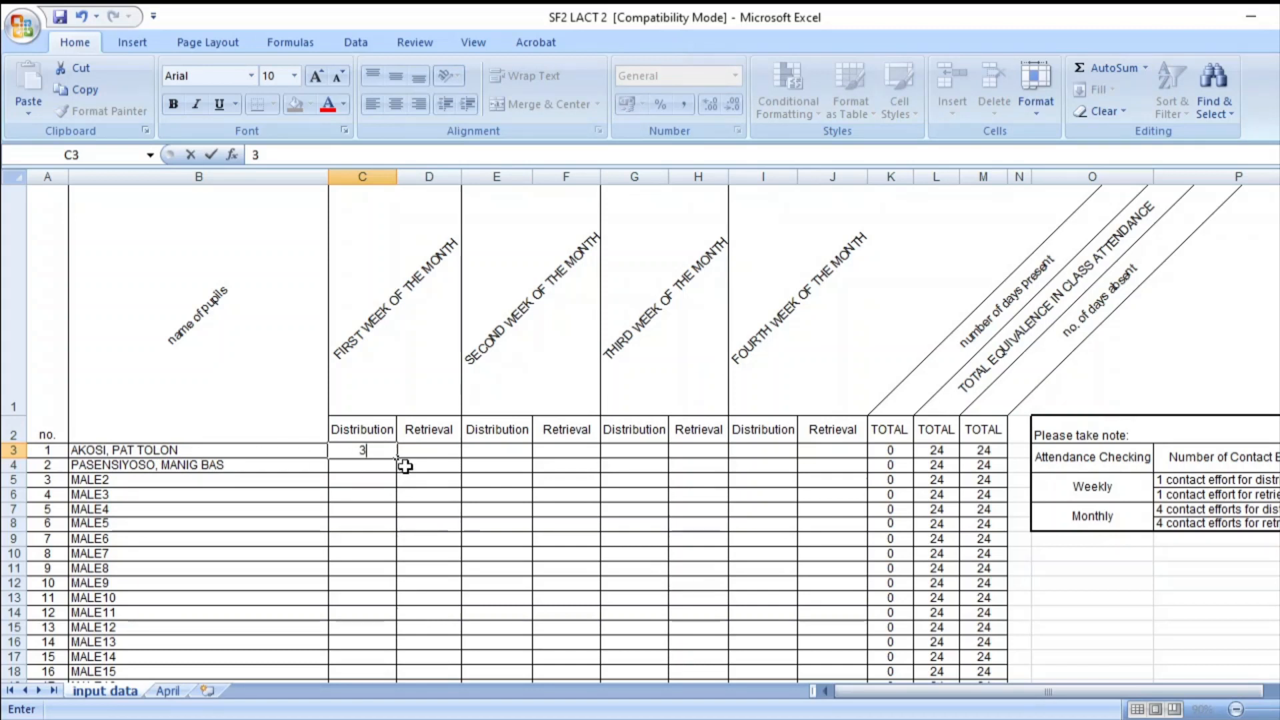
left_click(420, 452)
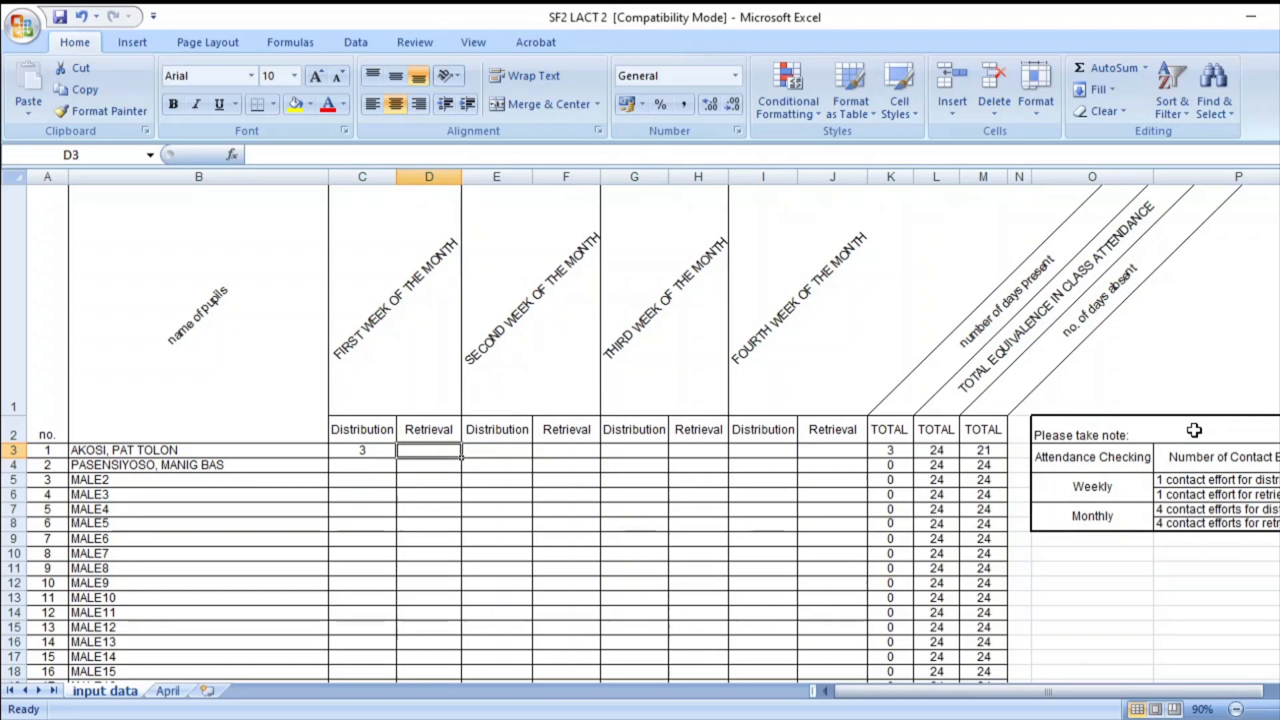
type("0")
key("Tab")
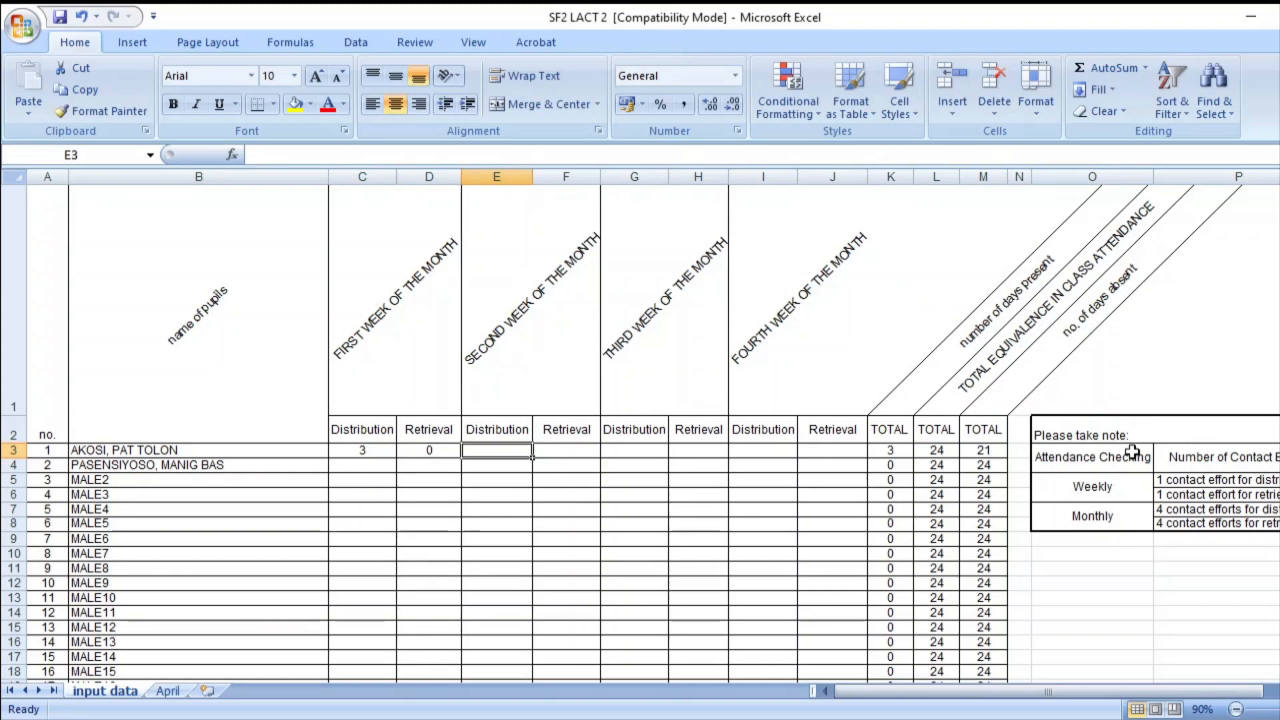
Enter 3 for both distribution and retrieval in the first pupil's second, third and fourth weeks.
type("3")
key("Tab")
type("3")
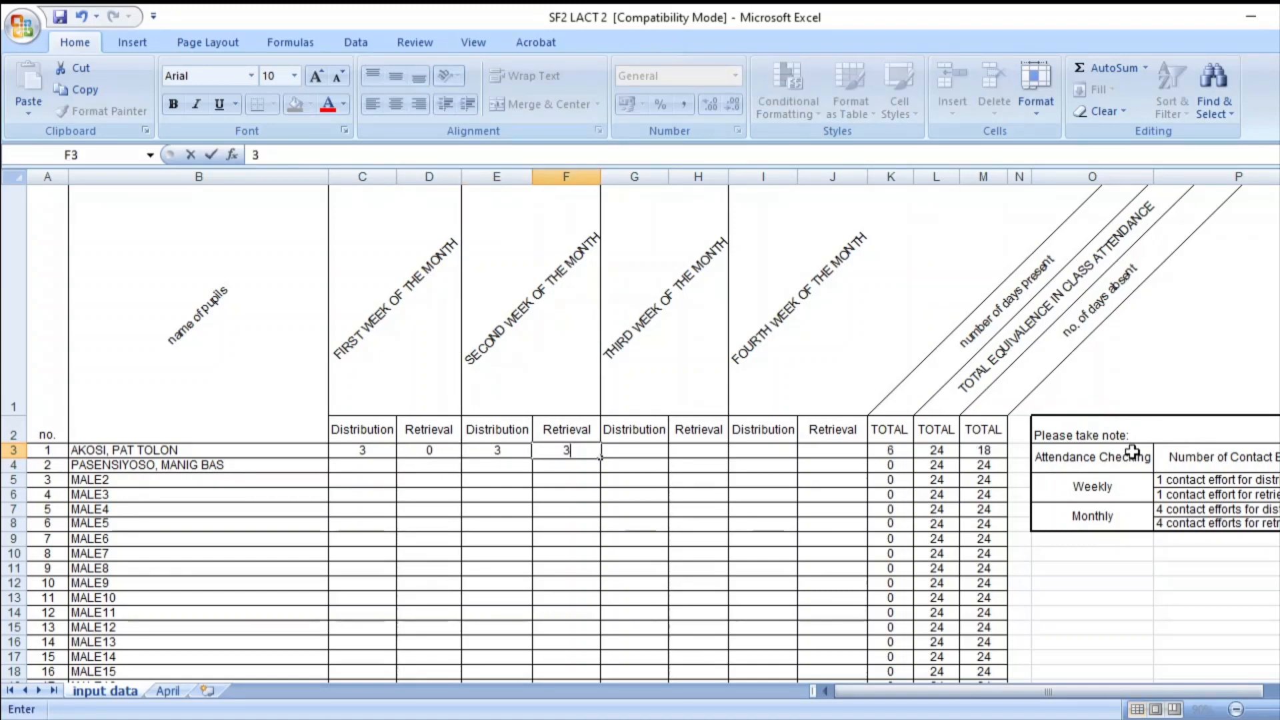
key("Tab")
type("3")
key("Tab")
type("3")
key("Tab")
type("3")
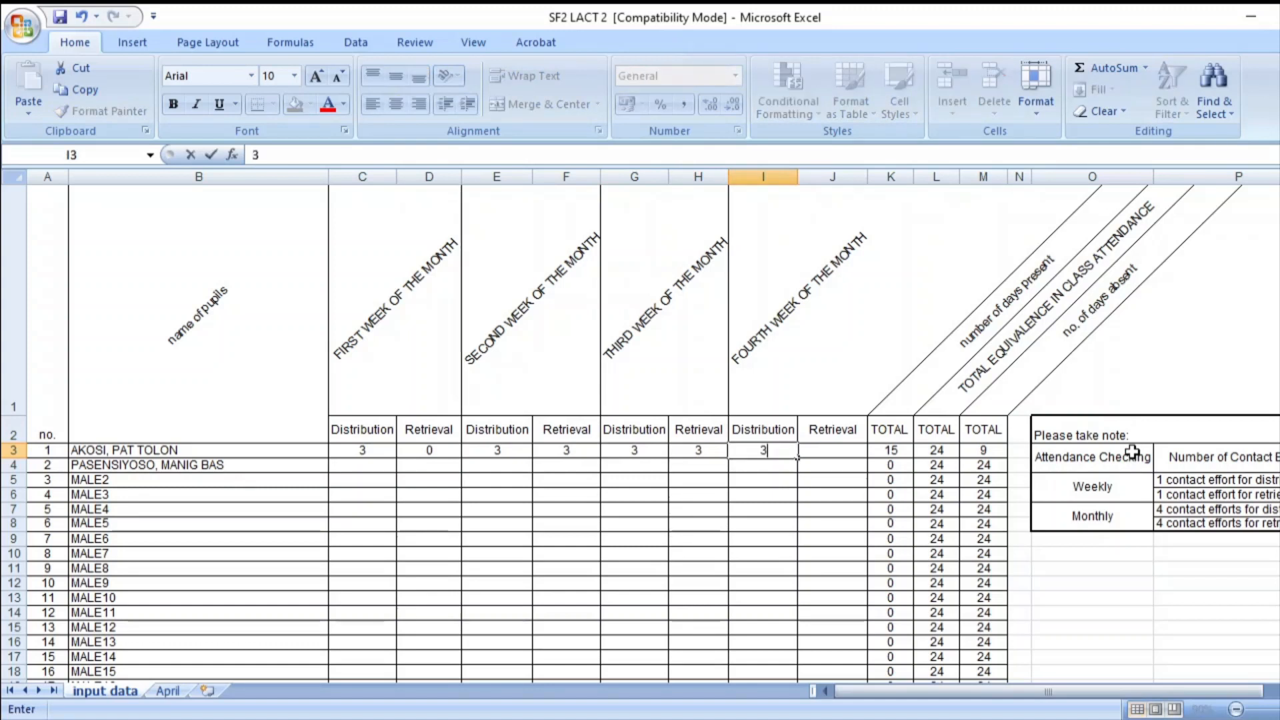
key("Tab")
type("3")
key("Down")
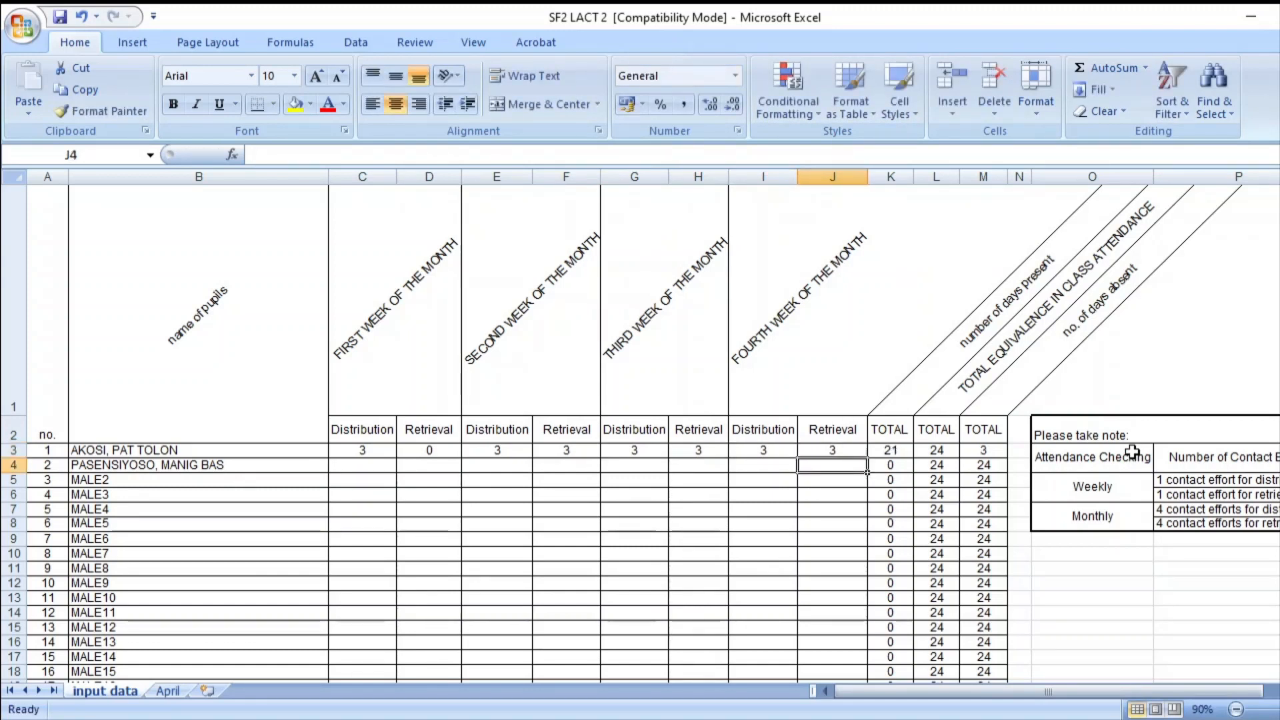
Enter 3 for distribution and retrieval in all four weeks of the second pupil's row.
left_click(354, 465)
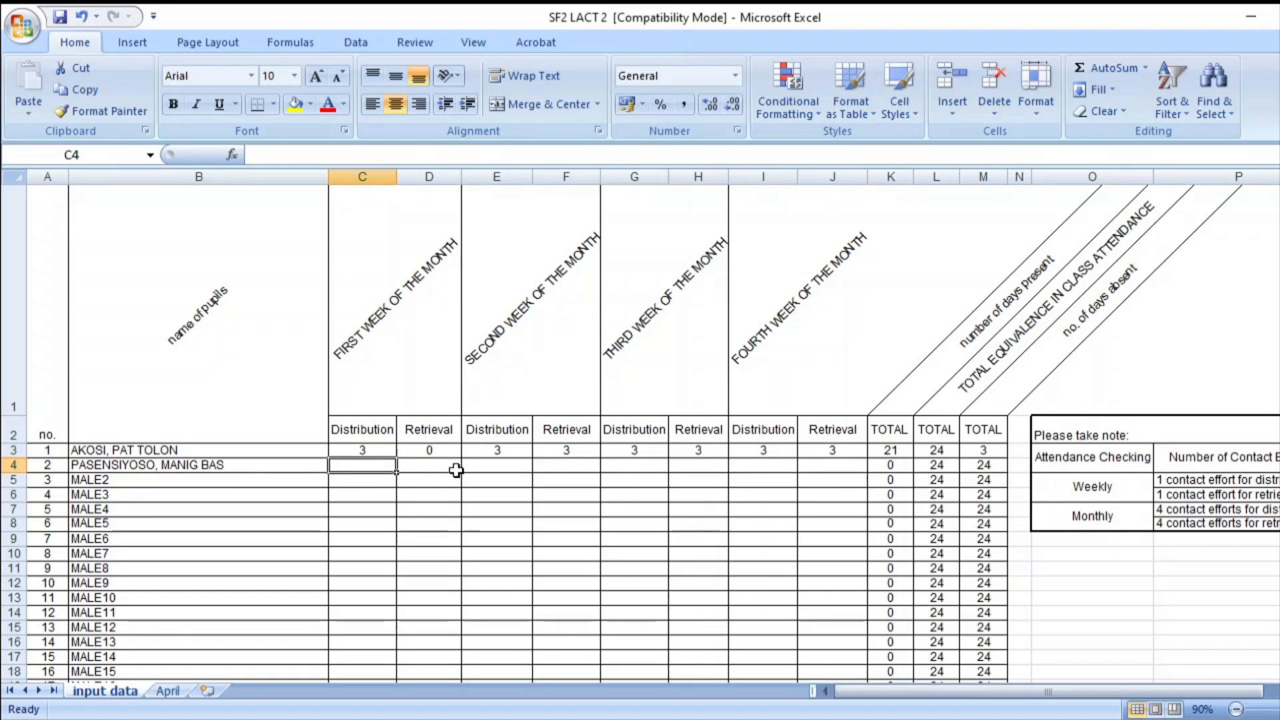
type("3")
key("Tab")
type("3")
key("Tab")
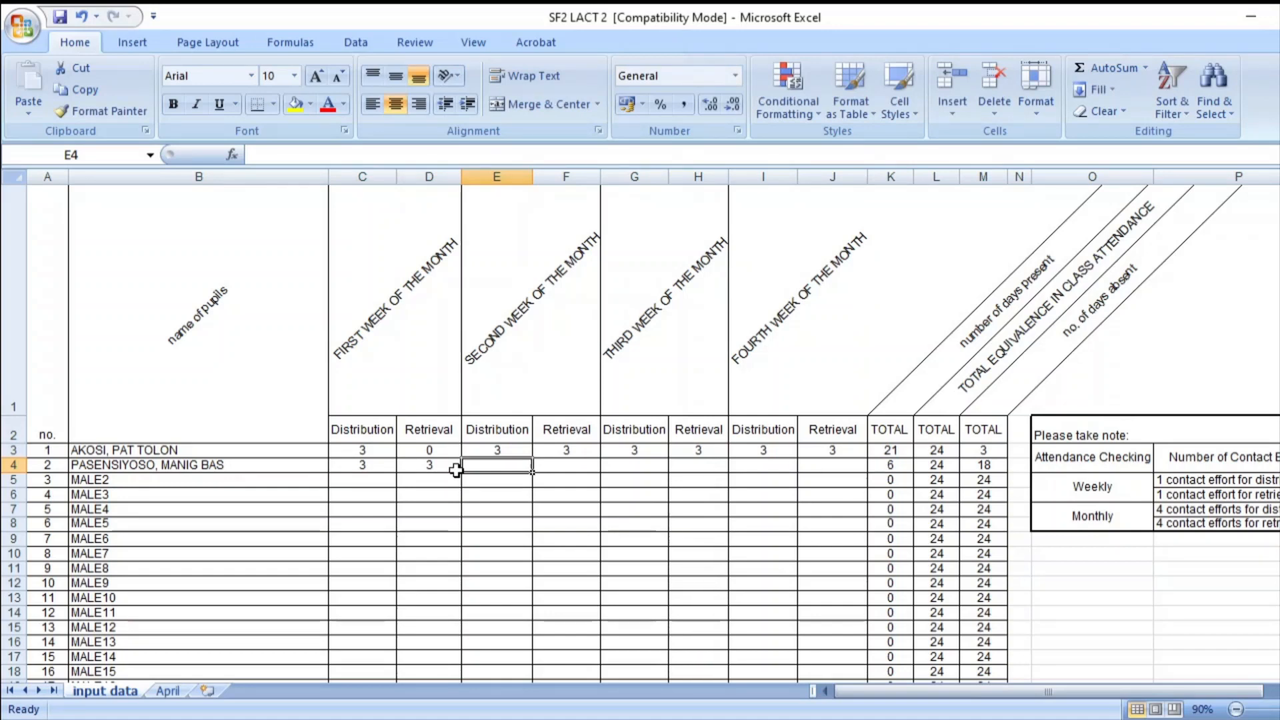
type("3")
key("Tab")
type("3")
key("Tab")
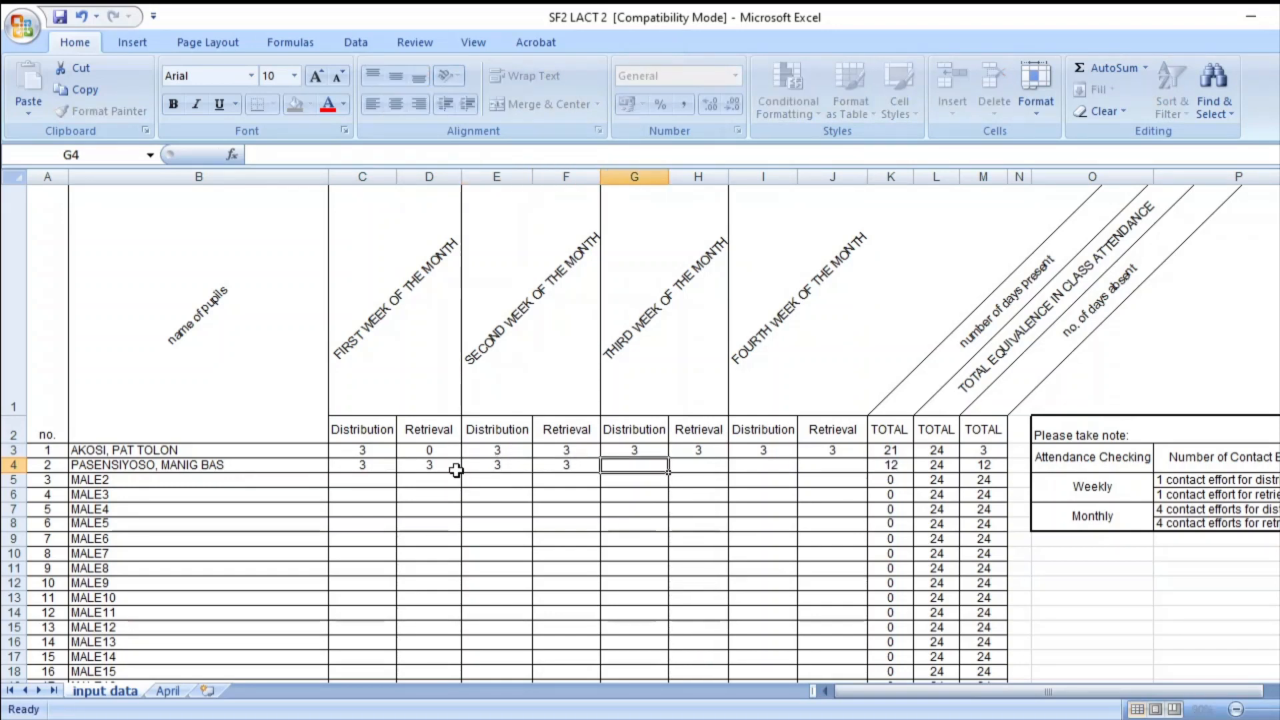
type("3")
key("Tab")
type("3")
key("Tab")
type("3")
key("Tab")
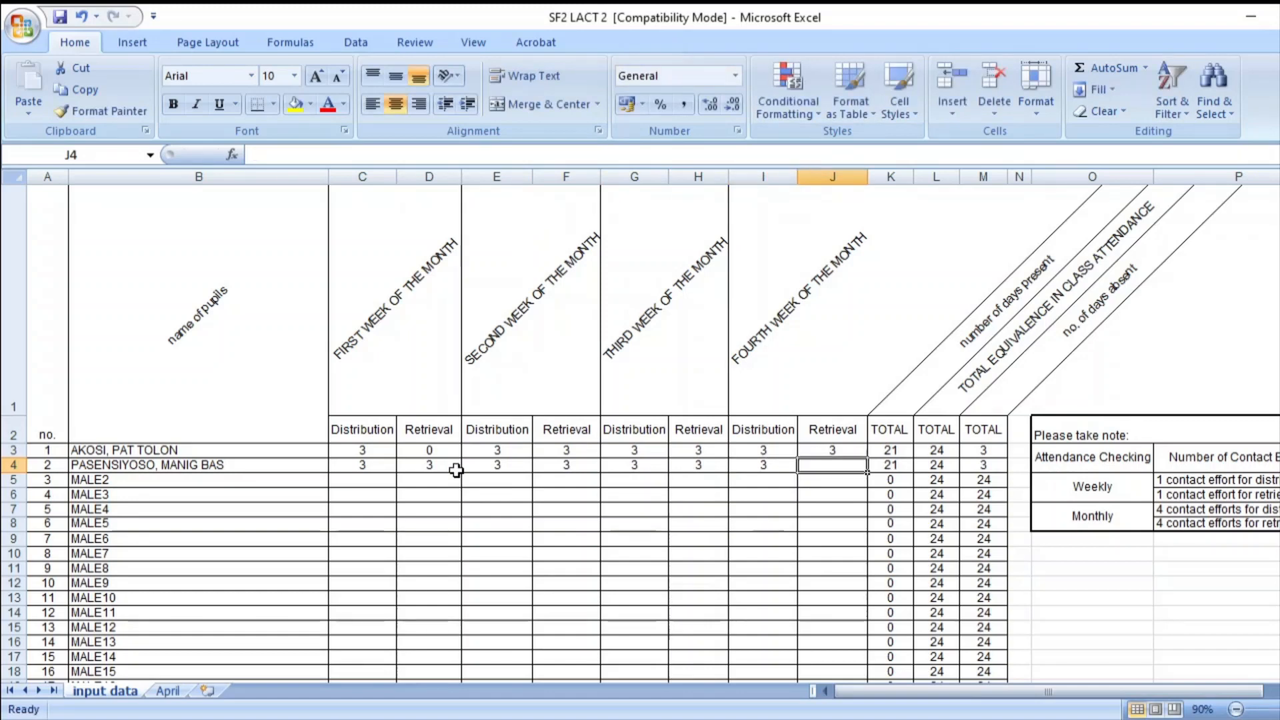
type("3")
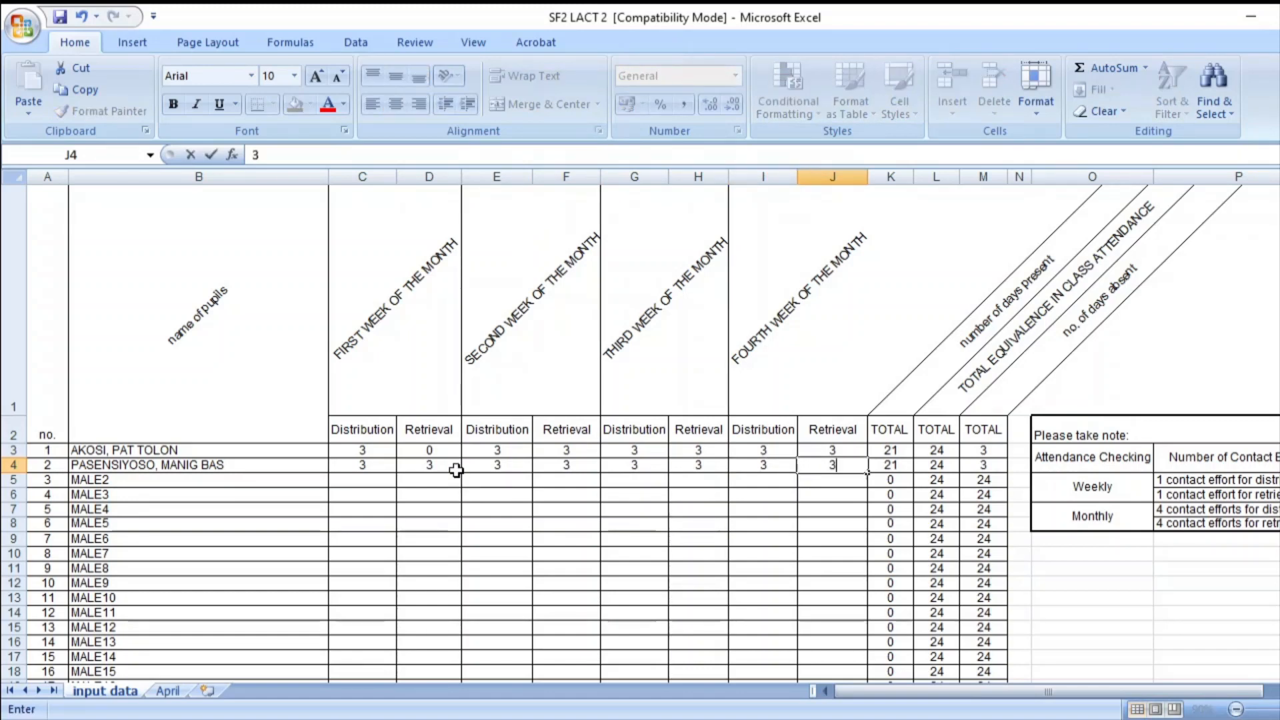
Fill the second pupil's first-week distribution and retrieval values of 3 down to the last pupil.
left_click(371, 461)
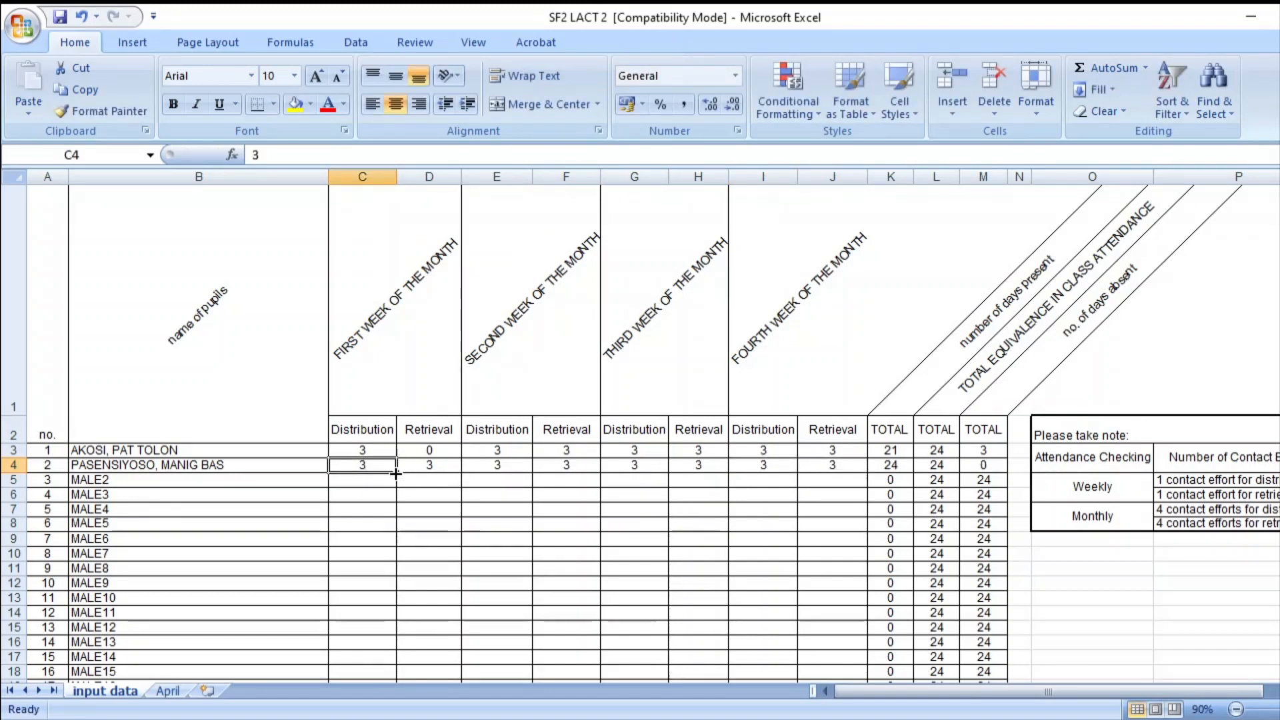
left_click_drag(395, 473, 364, 660)
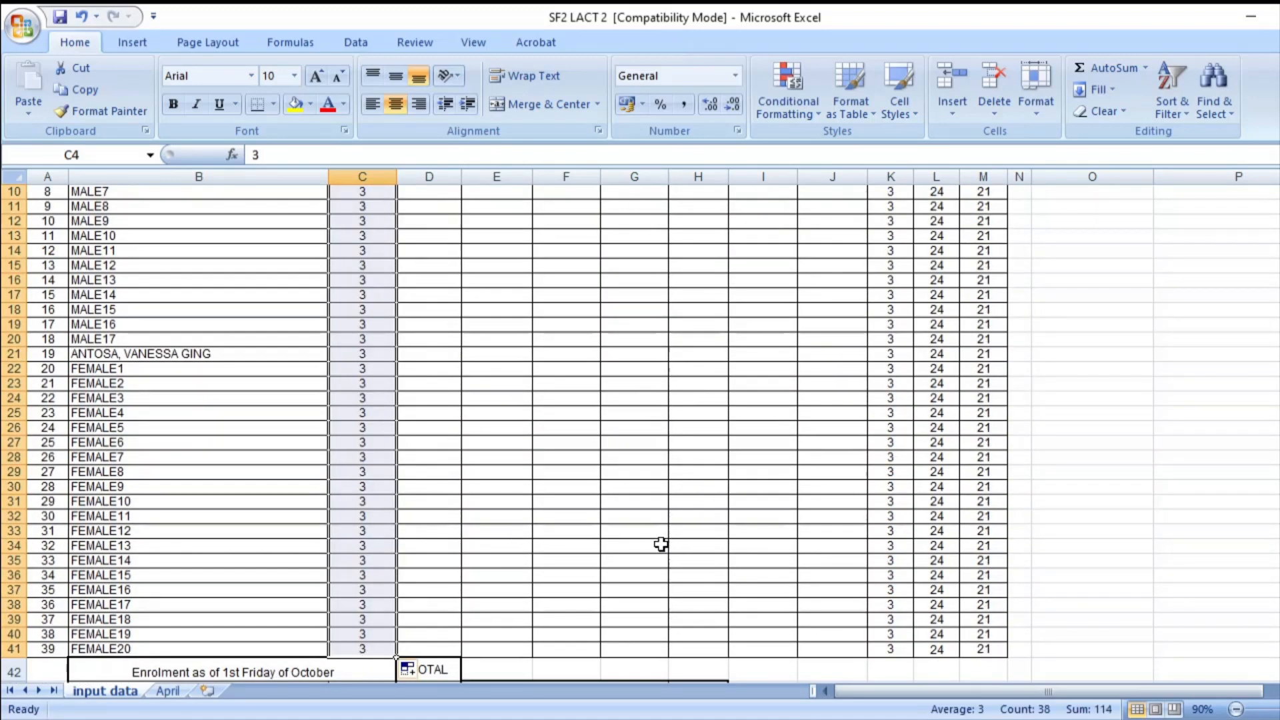
scroll(648, 550, "up", 3)
left_click(447, 207)
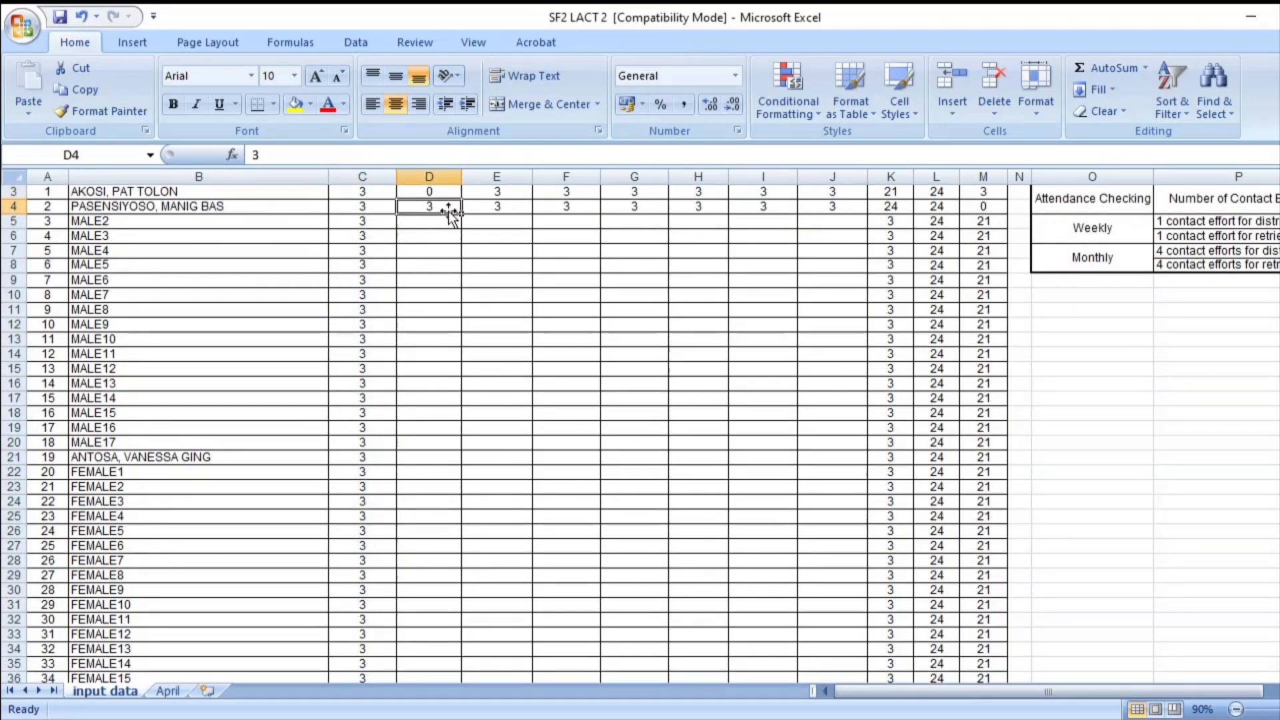
left_click_drag(462, 216, 450, 592)
scroll(448, 591, "up", 4)
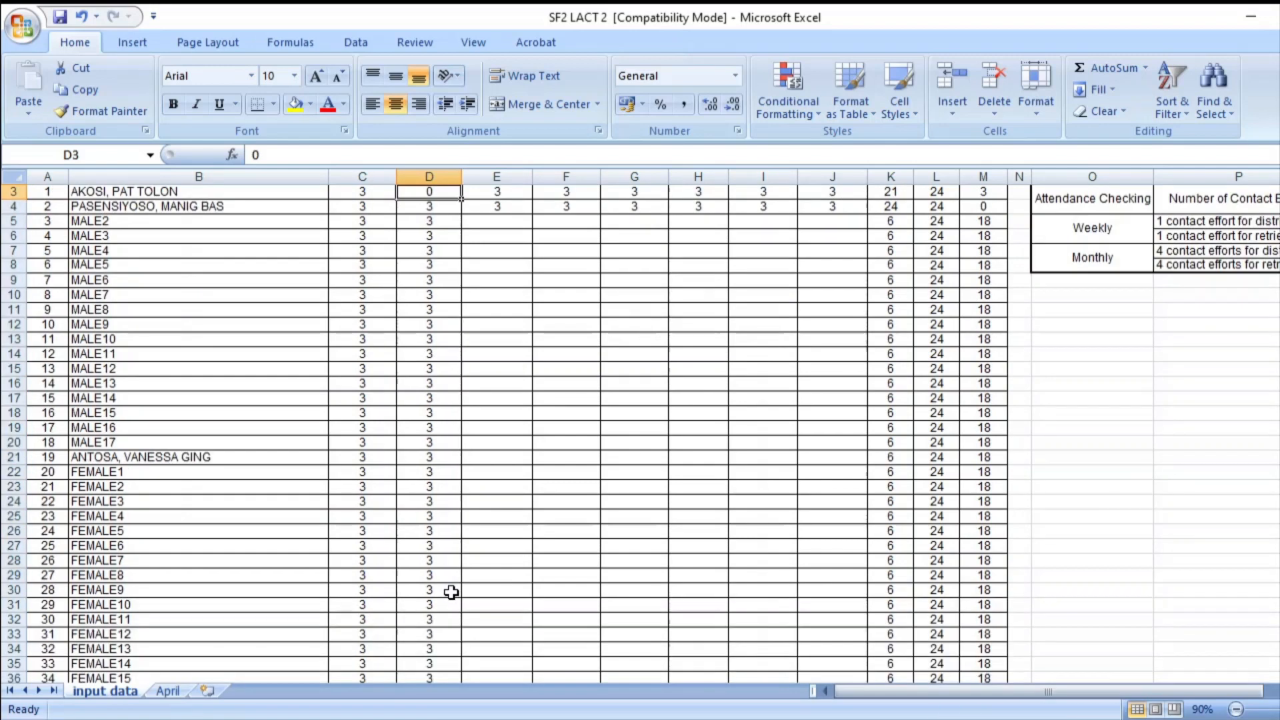
key("Up")
key("Up")
key("Up")
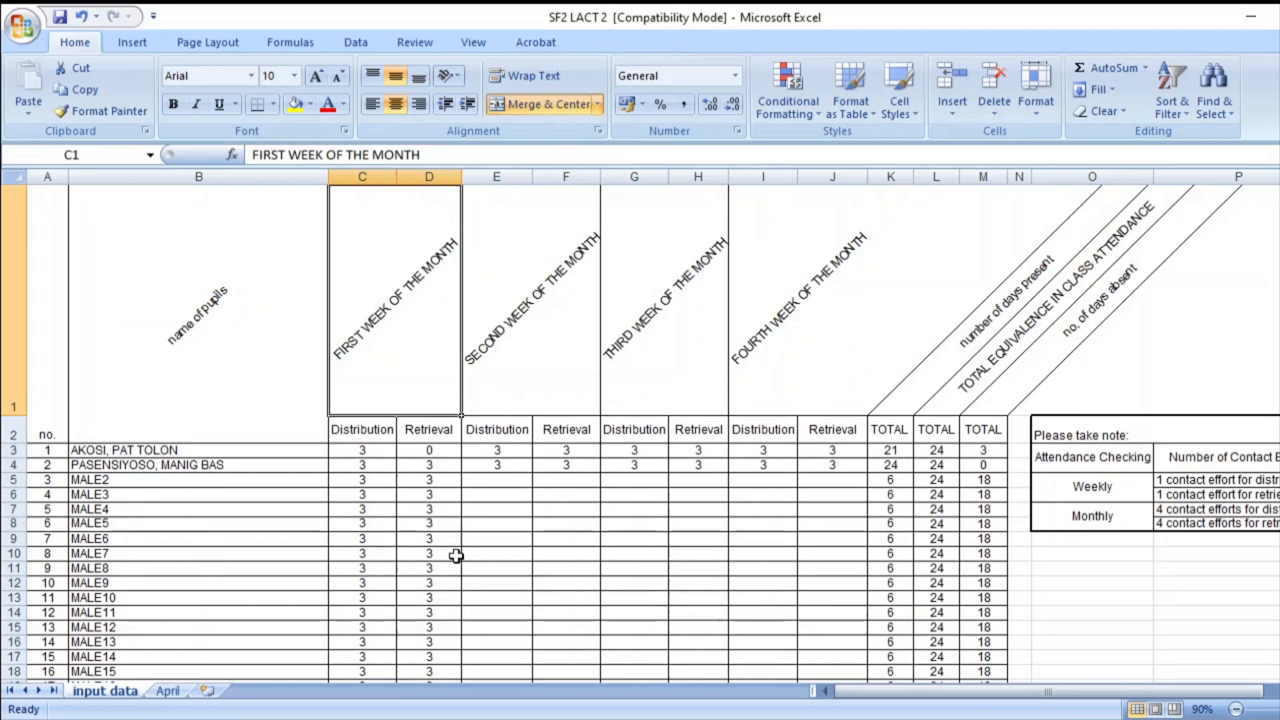
Fill the second pupil's second-week distribution and retrieval values of 3 down the remaining pupil rows.
left_click(505, 470)
left_click_drag(533, 472, 512, 565)
scroll(517, 563, "up", 4)
key("ctrl+Up")
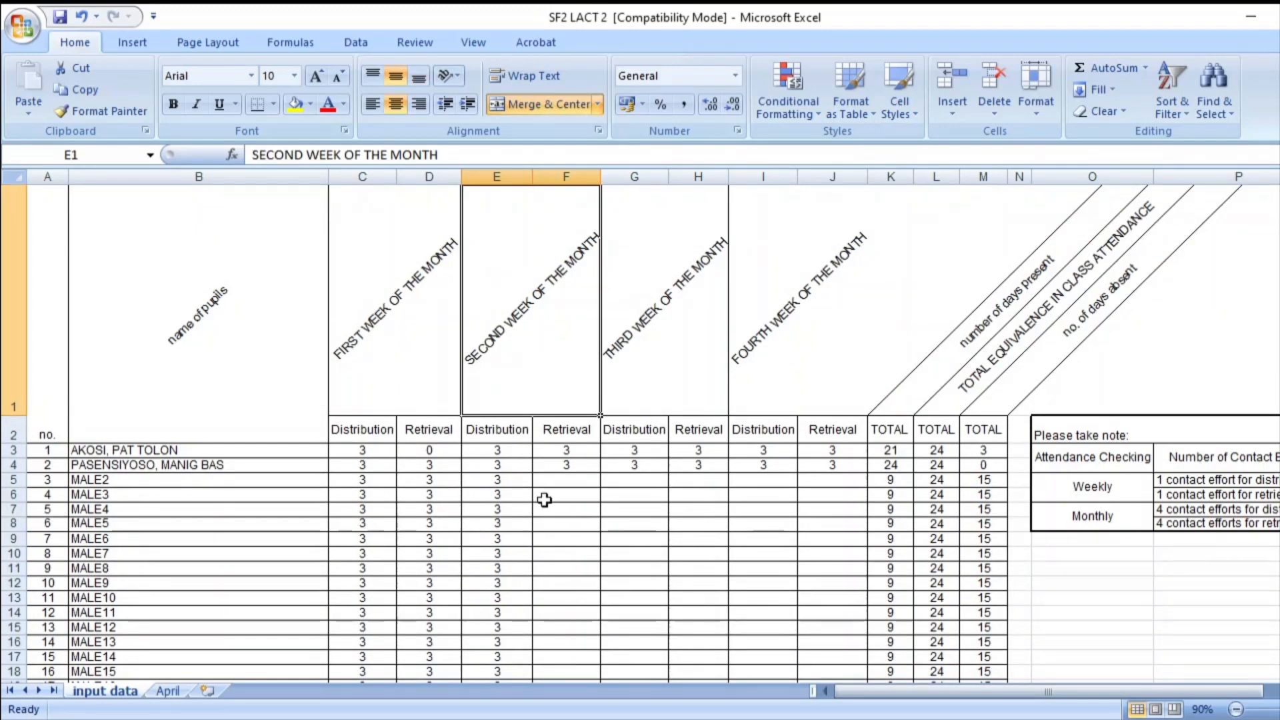
left_click(562, 466)
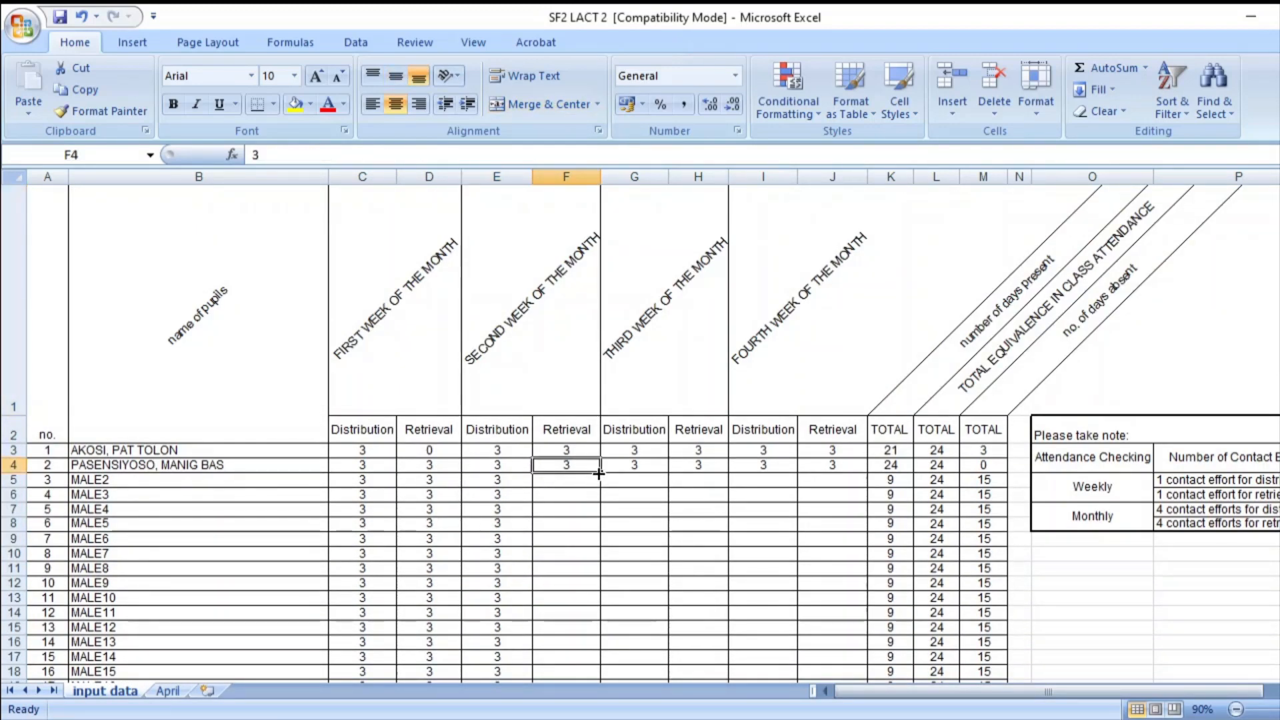
left_click_drag(598, 472, 587, 598)
key("ctrl+Up")
key("ctrl+Up")
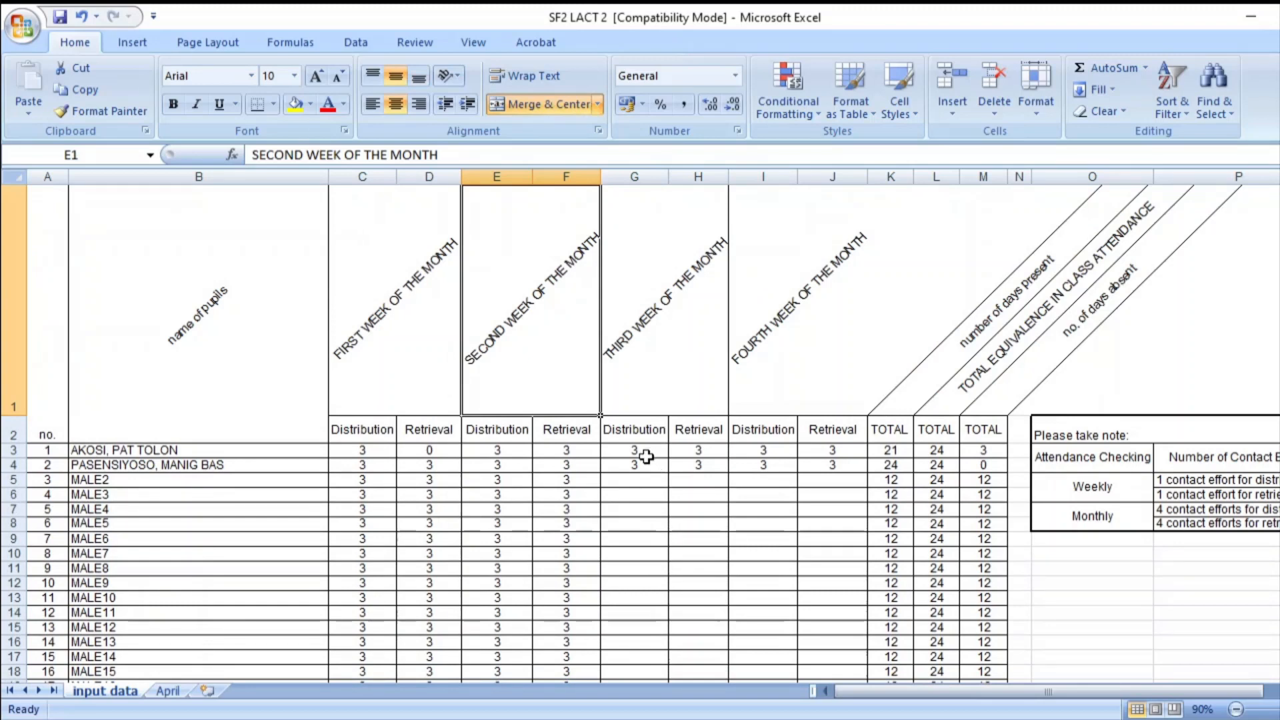
Fill the second pupil's third-week distribution and retrieval values of 3 down through the last pupil's row.
left_click(645, 464)
left_click_drag(668, 472, 636, 595)
scroll(820, 393, "up", 5)
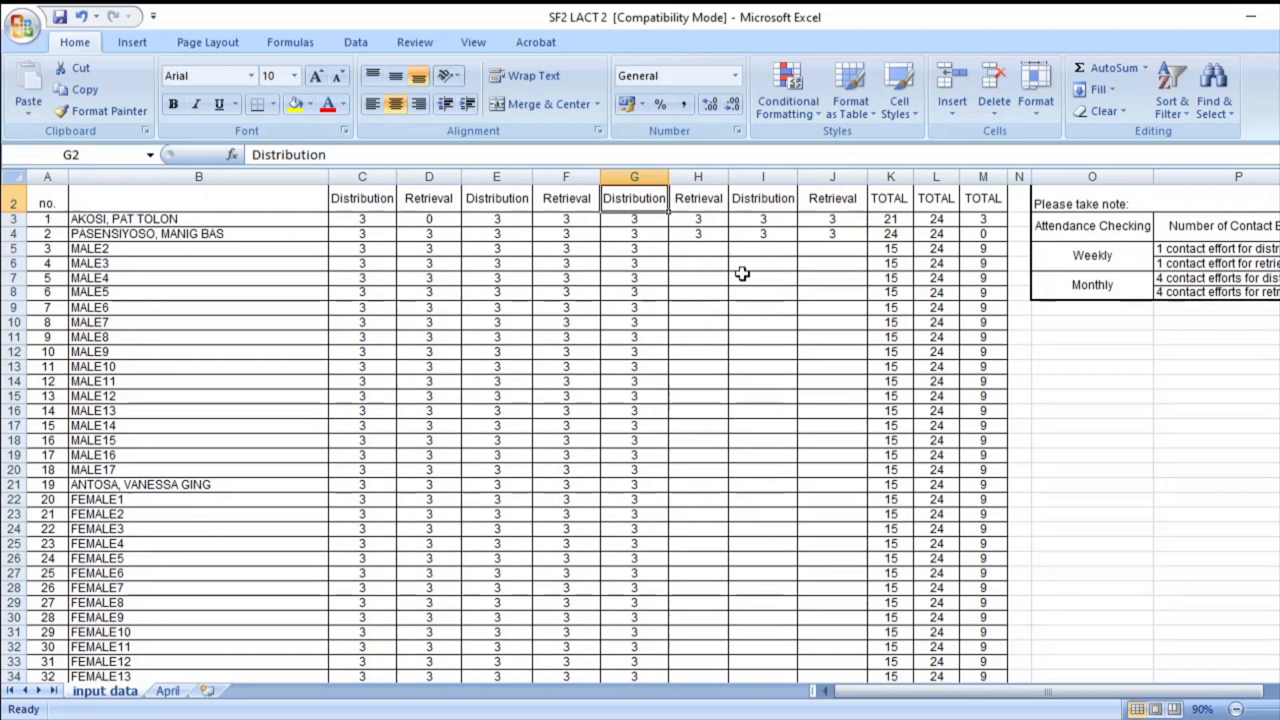
left_click(726, 303)
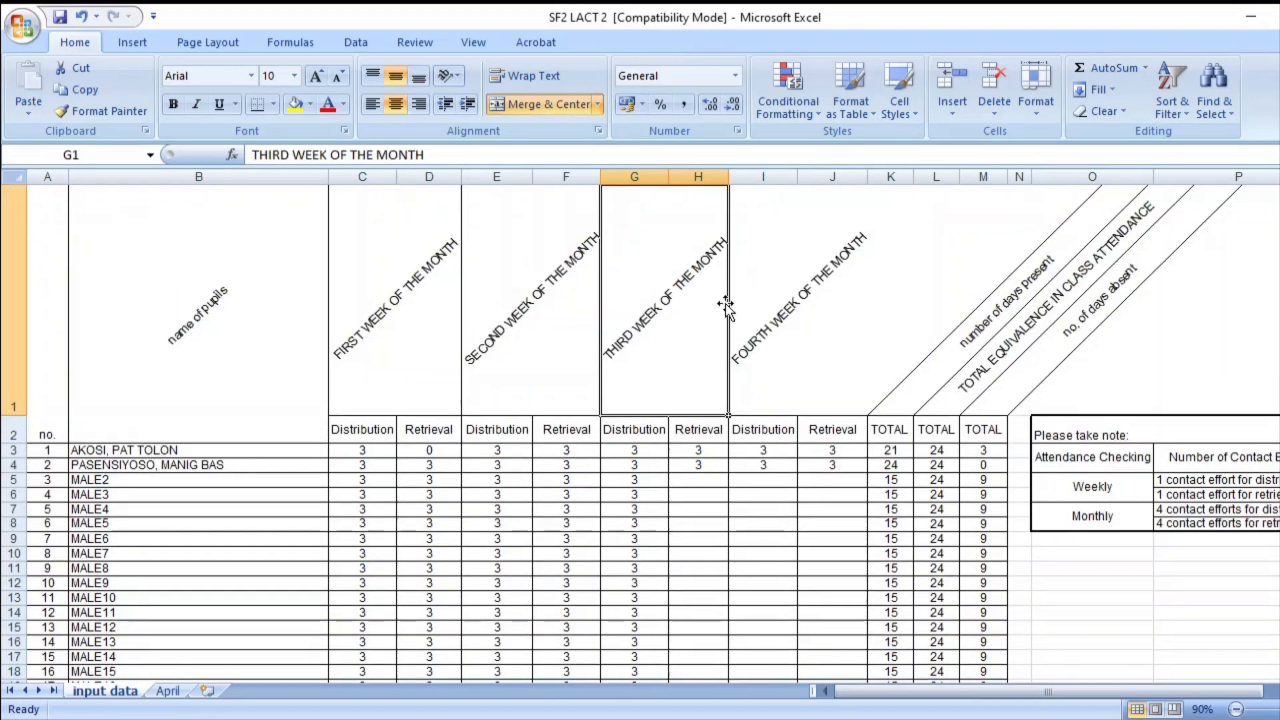
left_click(703, 467)
left_click_drag(731, 474, 714, 635)
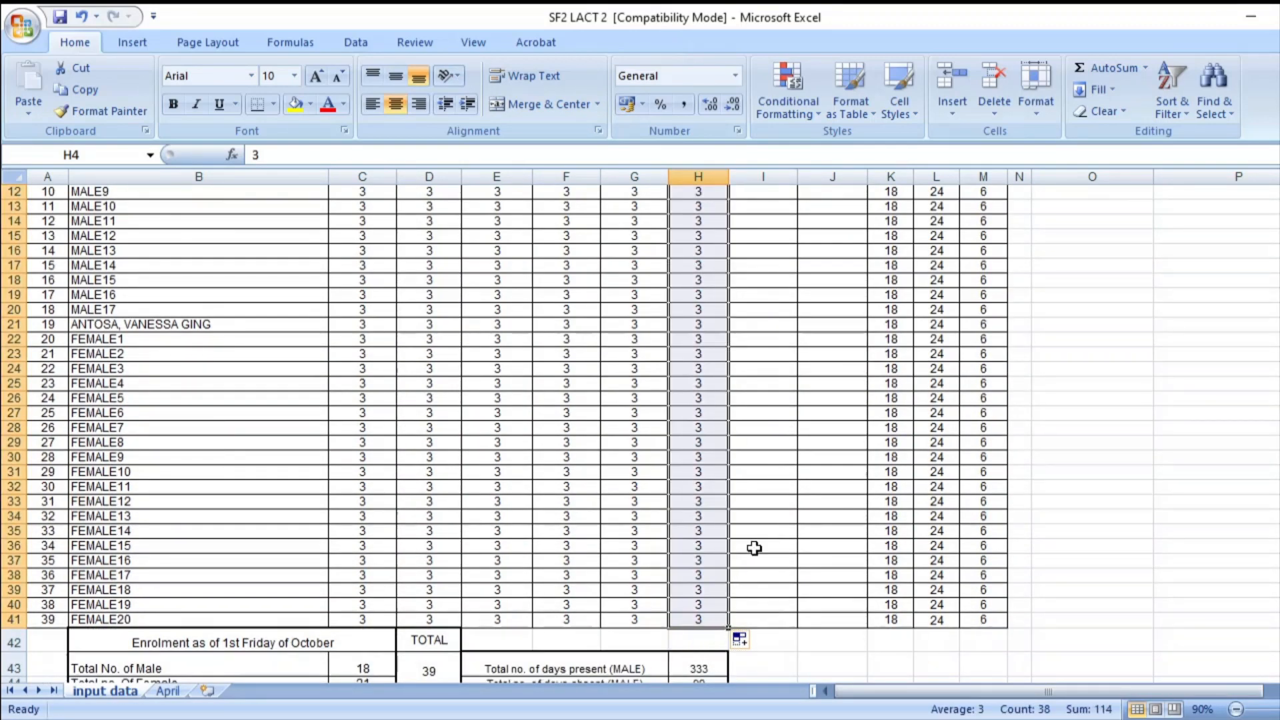
scroll(797, 442, "up", 4)
left_click(663, 297)
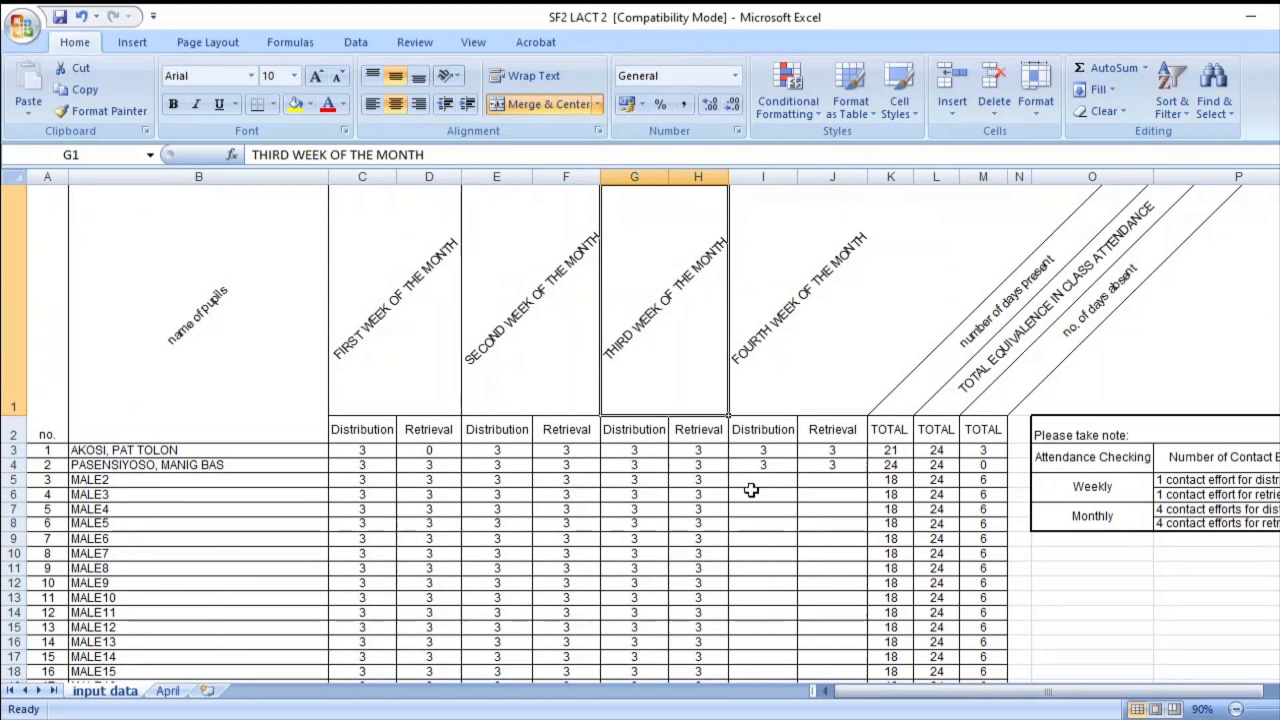
Fill the second pupil's fourth-week distribution value of 3 down the remaining pupil rows.
left_click(763, 466)
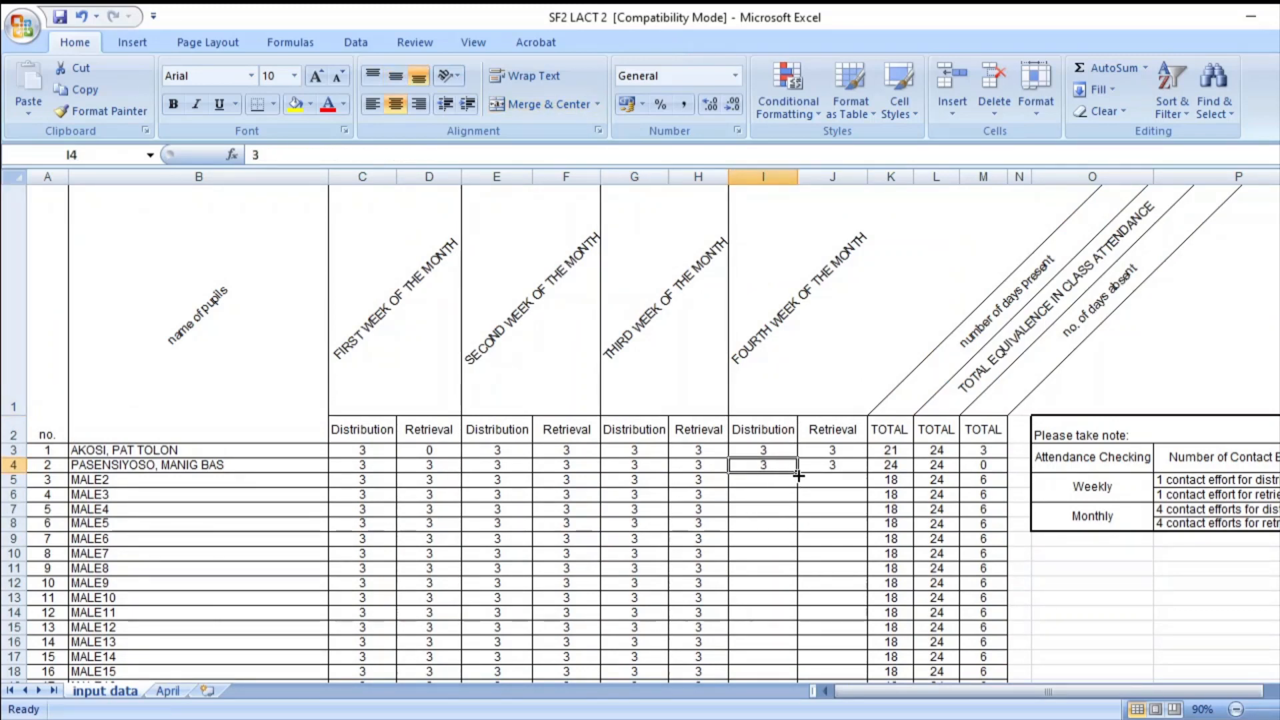
left_click_drag(794, 475, 778, 568)
key("Up")
key("Up")
key("Up")
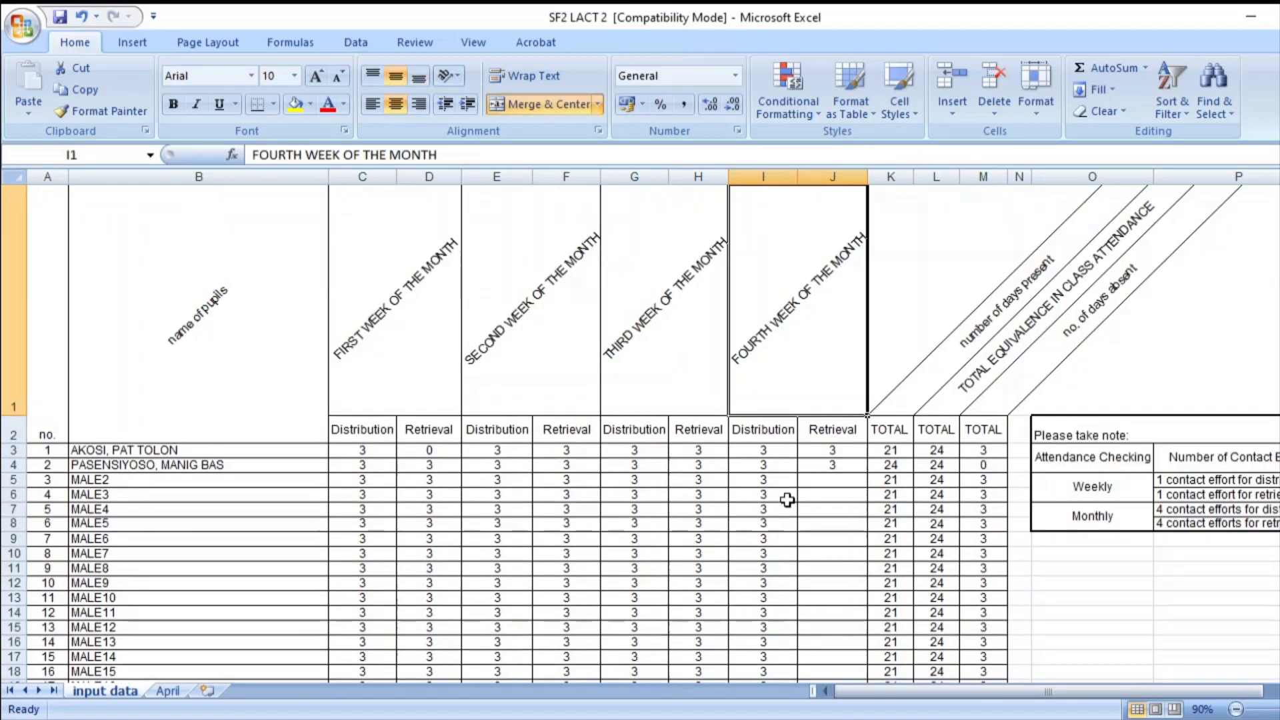
Fill the second pupil's fourth-week retrieval value of 3 down through the last pupil's row.
left_click(830, 464)
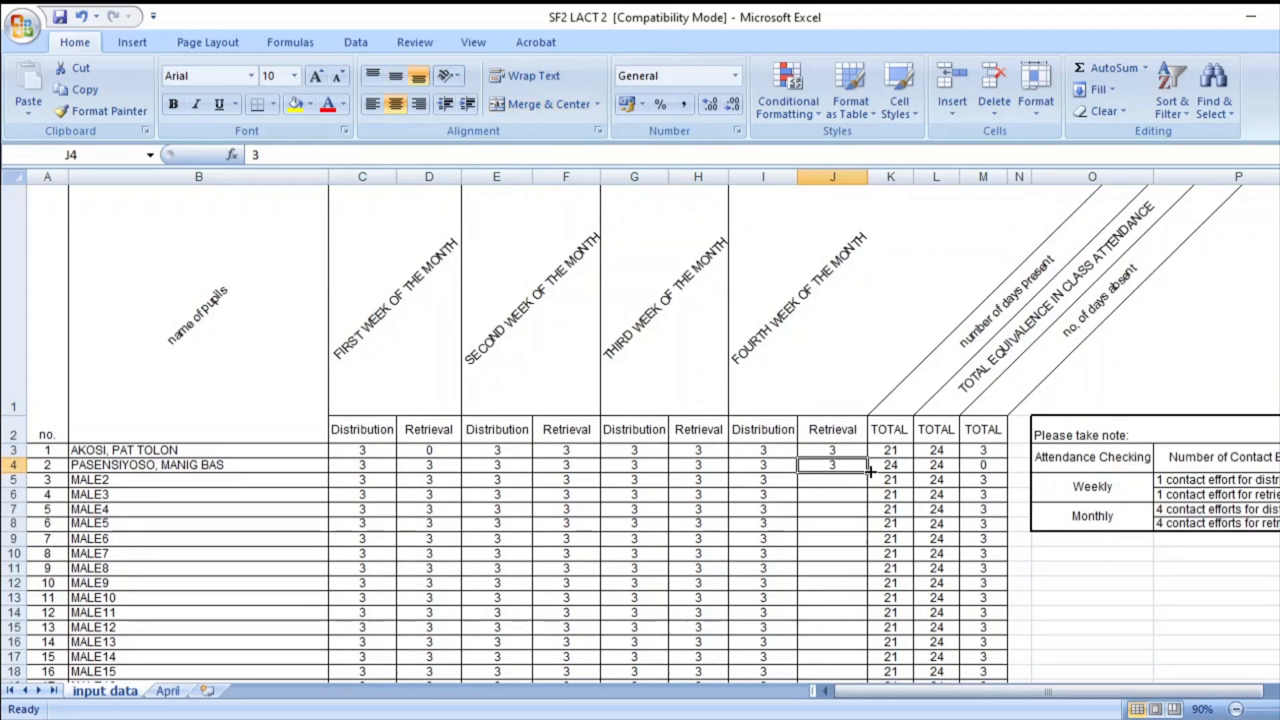
left_click_drag(868, 474, 829, 561)
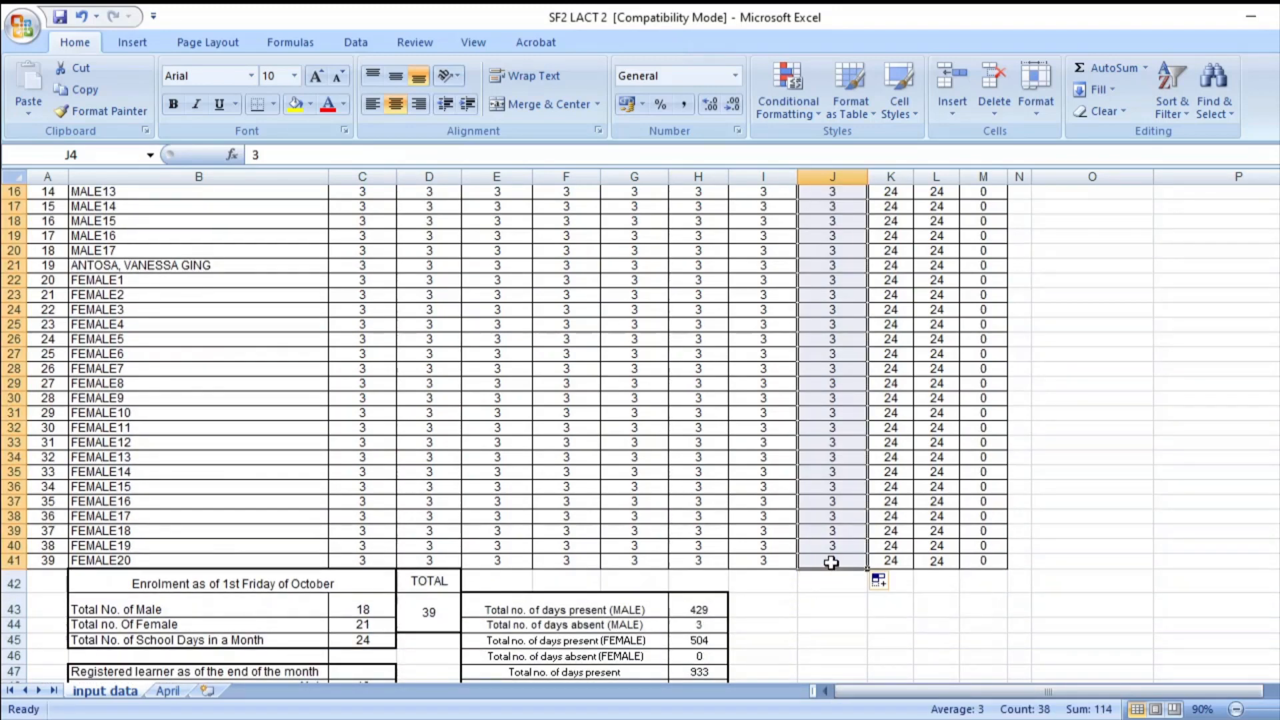
key("Up")
key("Up")
key("Up")
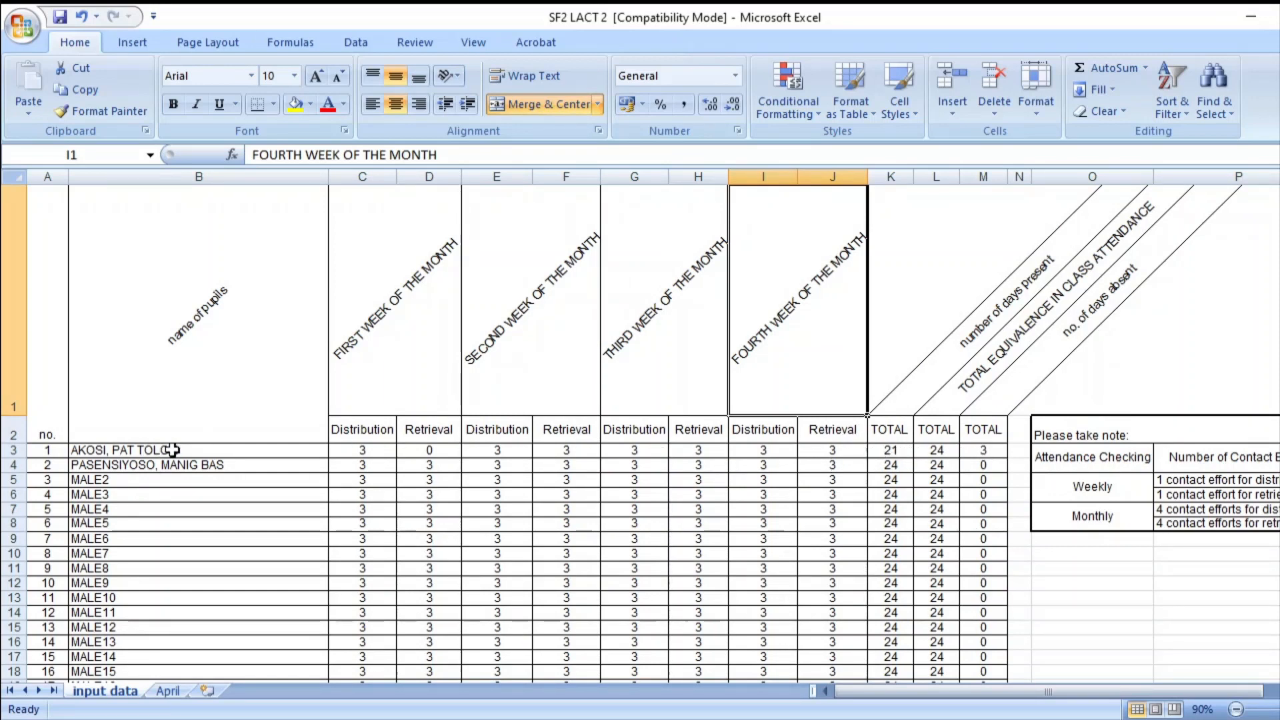
Inspect the formulas behind the first pupil's total days absent and total days present.
left_click(979, 454)
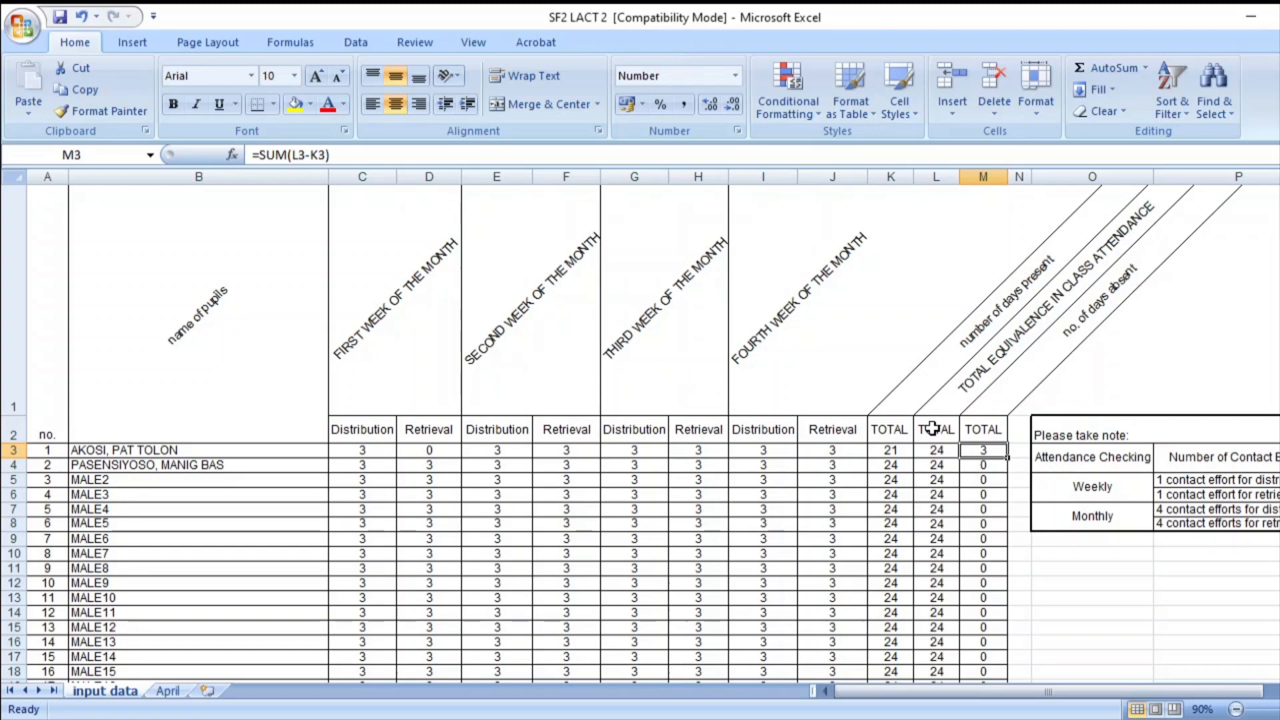
left_click(880, 449)
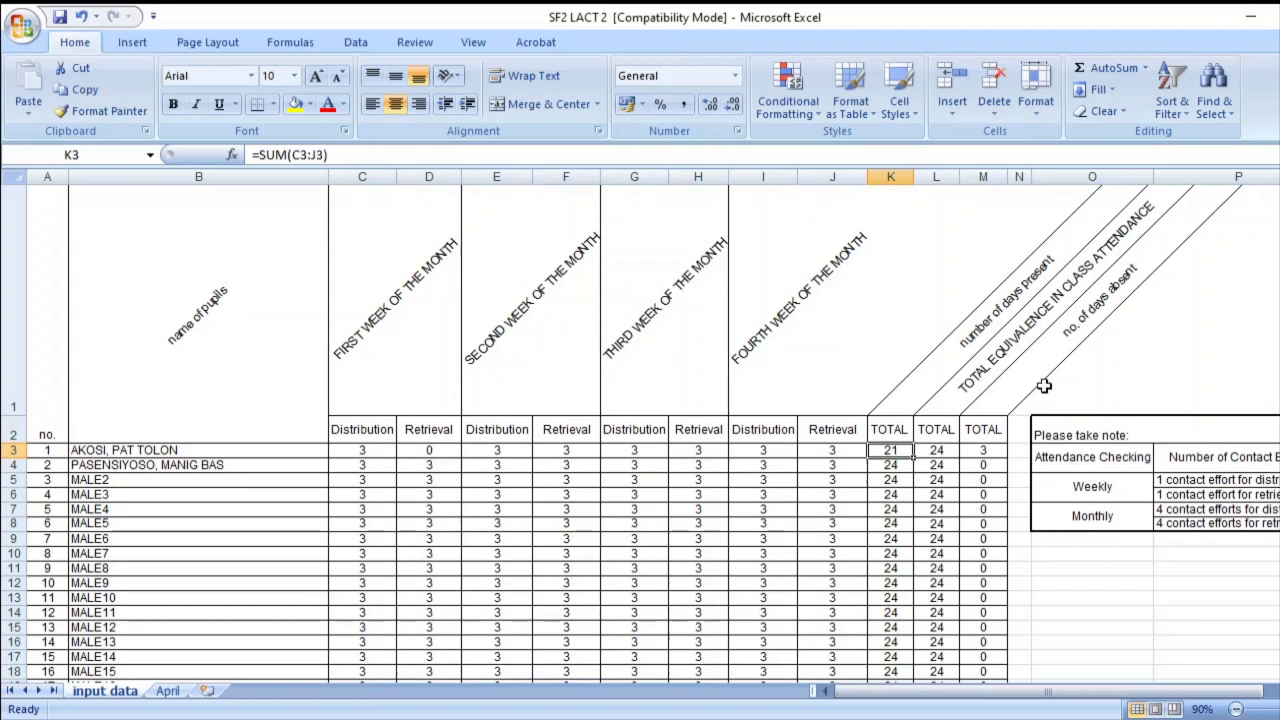
left_click(992, 449)
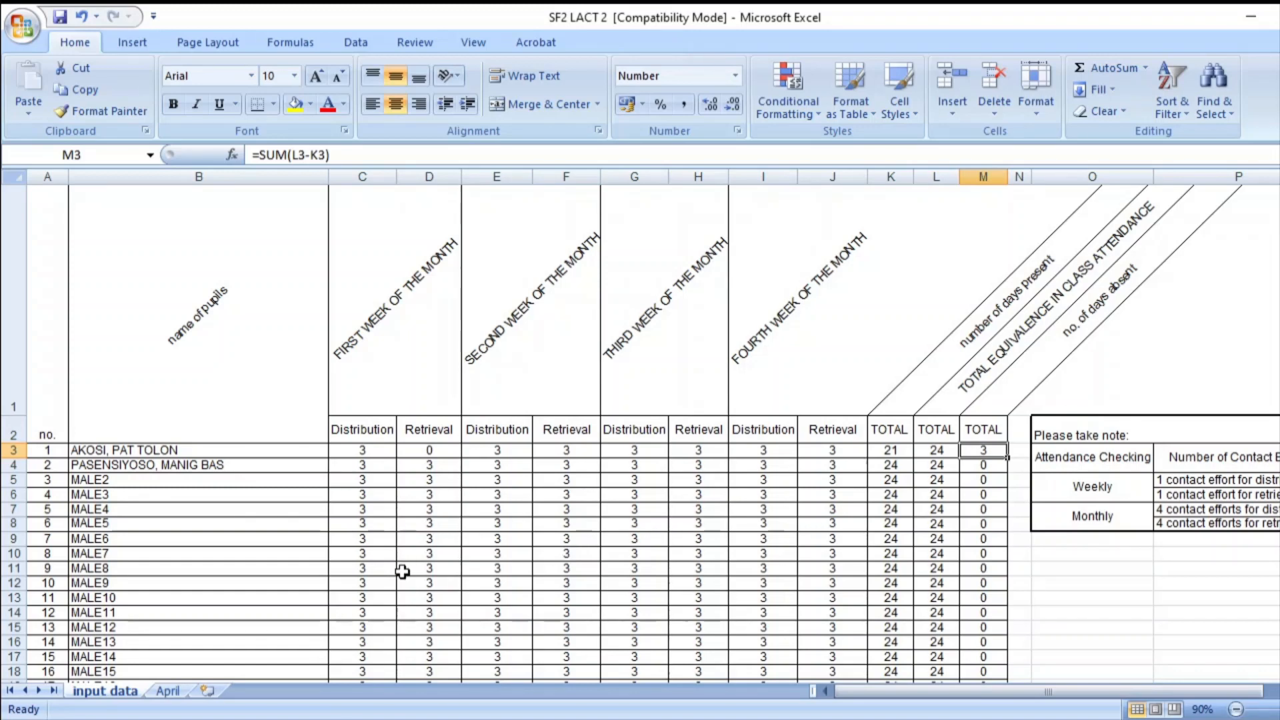
Check the pupils' monthly absent and present totals on the April attendance sheet.
left_click(170, 692)
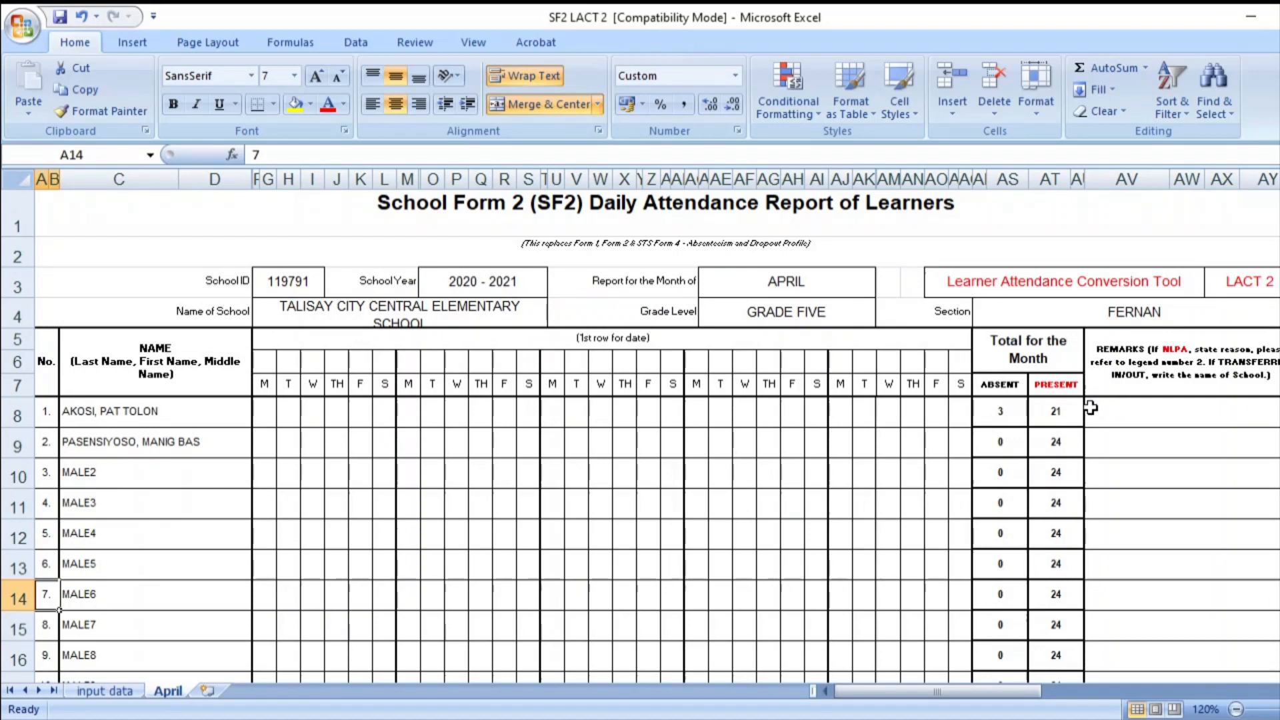
key("Right")
key("Down")
key("Down")
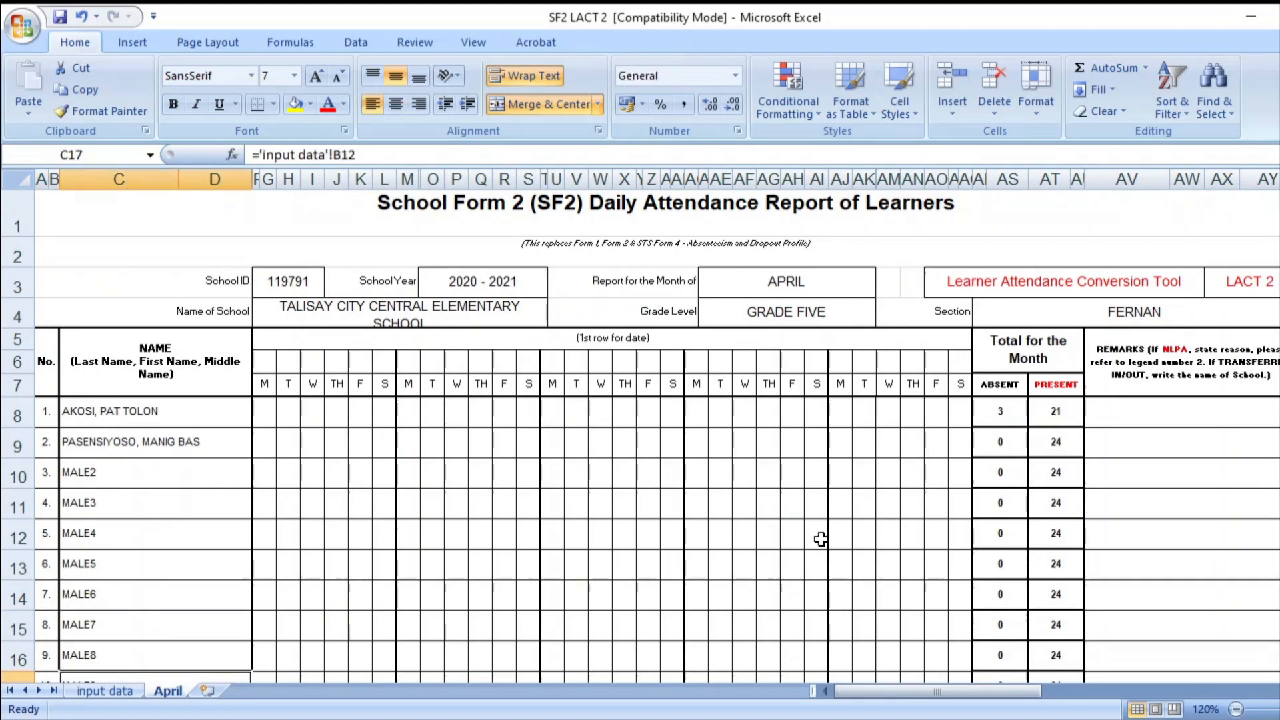
Return to the input data sheet and review the enrolment, average attendance, NLPA and transfer summary tables below the pupil list.
left_click(117, 692)
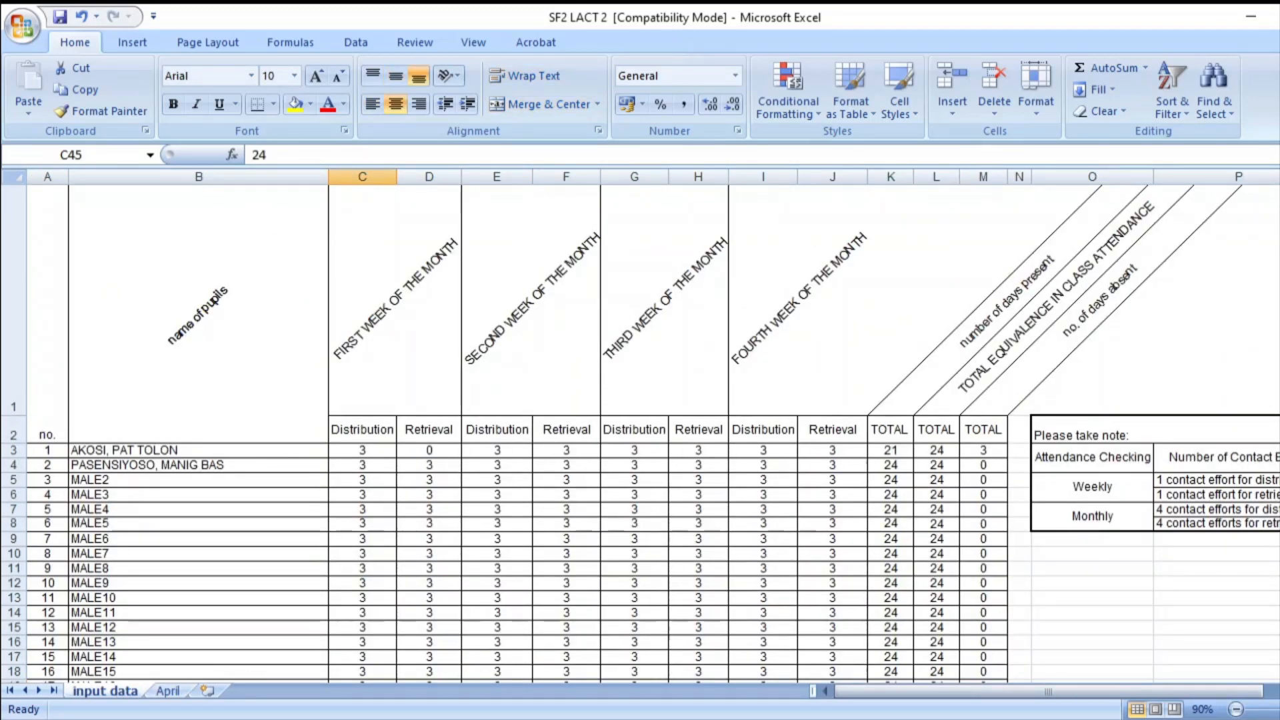
scroll(640, 433, "down", 3)
scroll(640, 434, "down", 7)
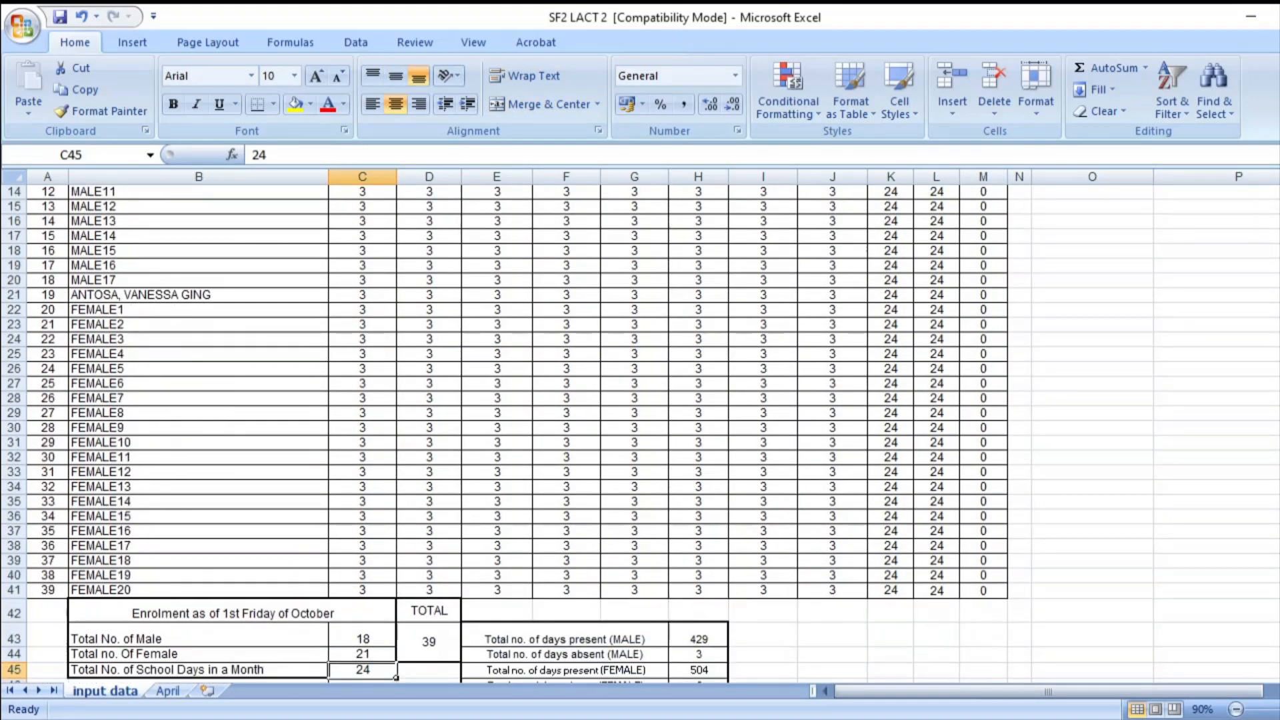
scroll(640, 433, "down", 3)
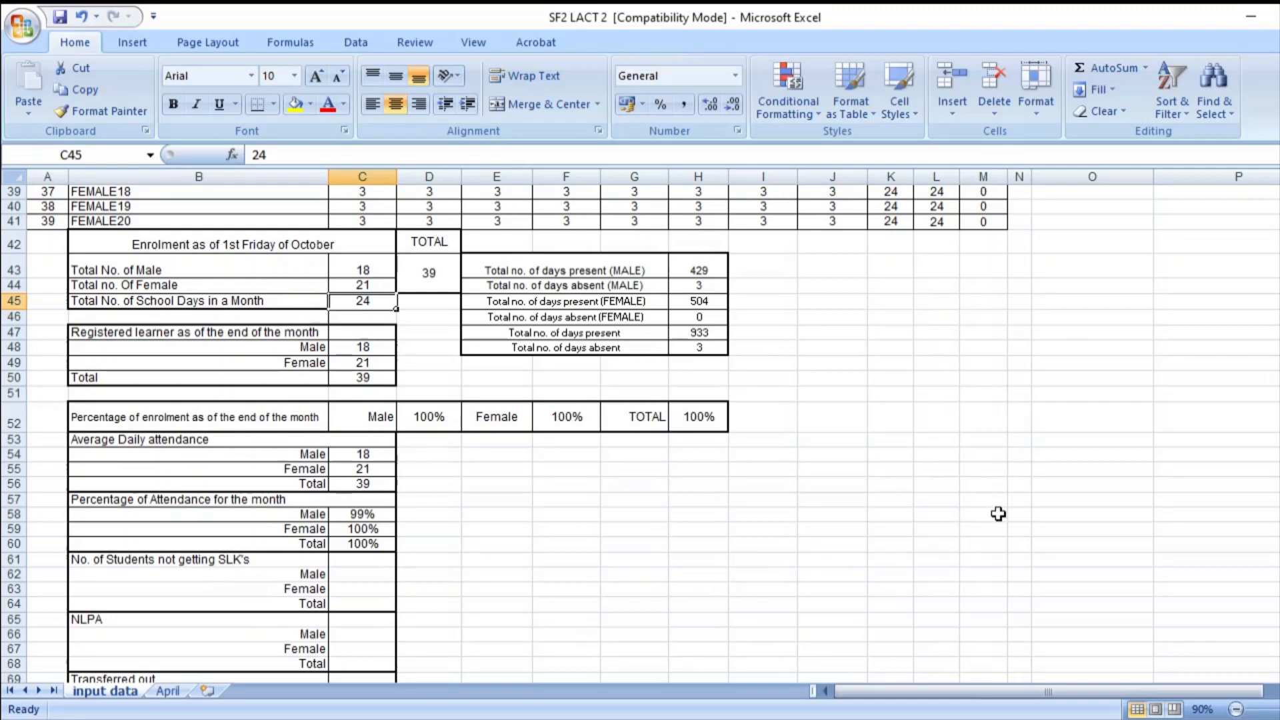
scroll(710, 539, "down", 2)
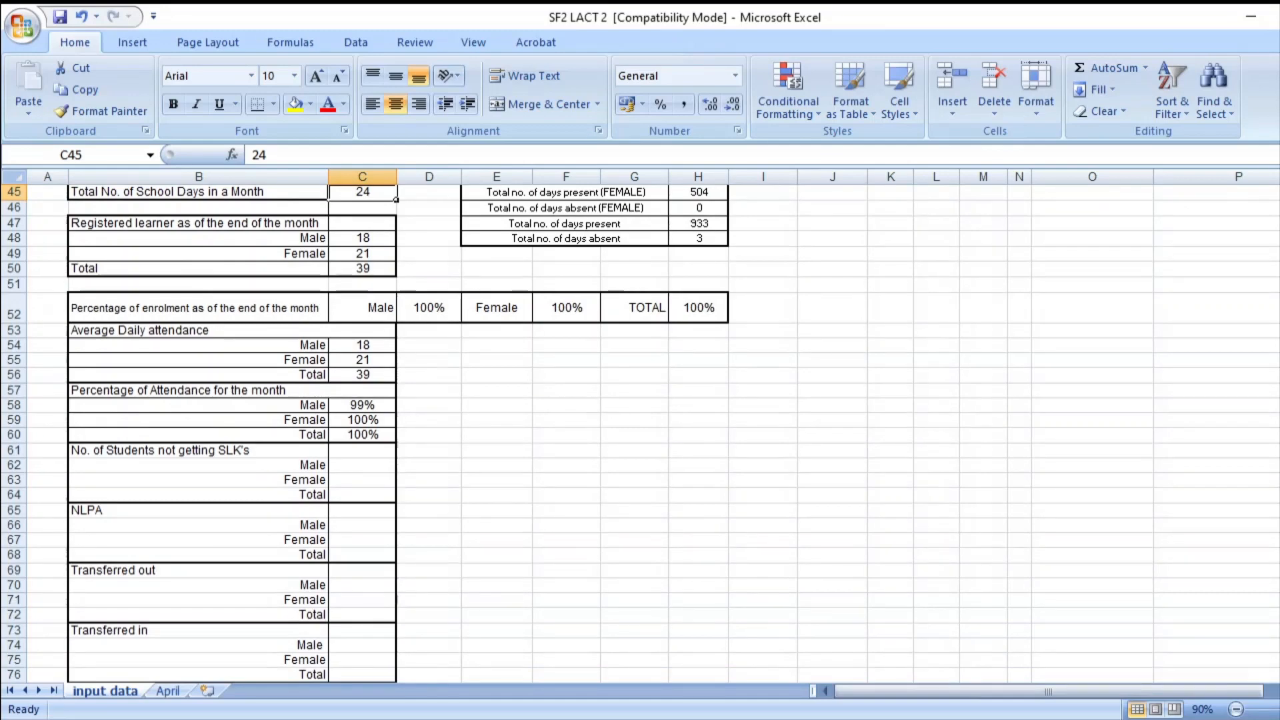
scroll(640, 433, "up", 4)
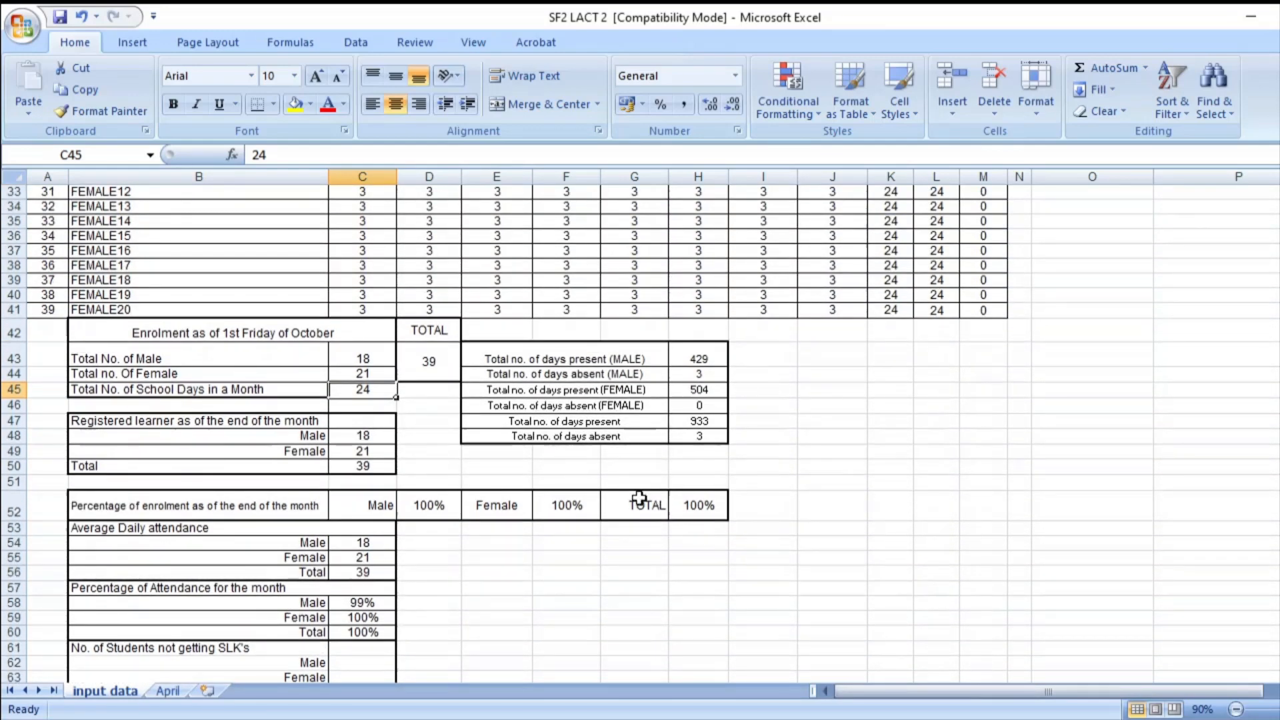